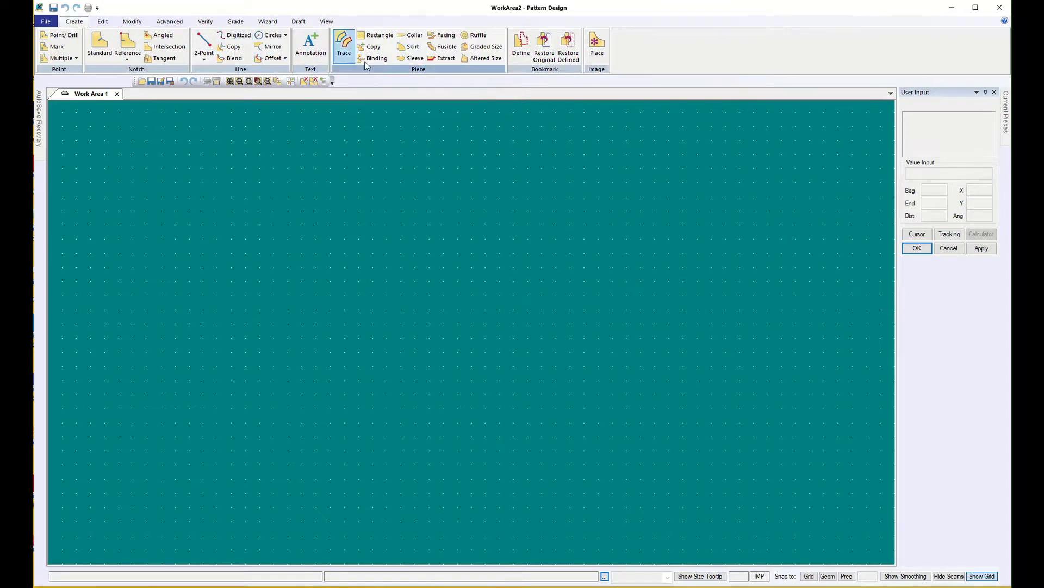
Step: Set up a new skirt piece with waist 25, length 30 and Show Center Point checked
left_click(411, 46)
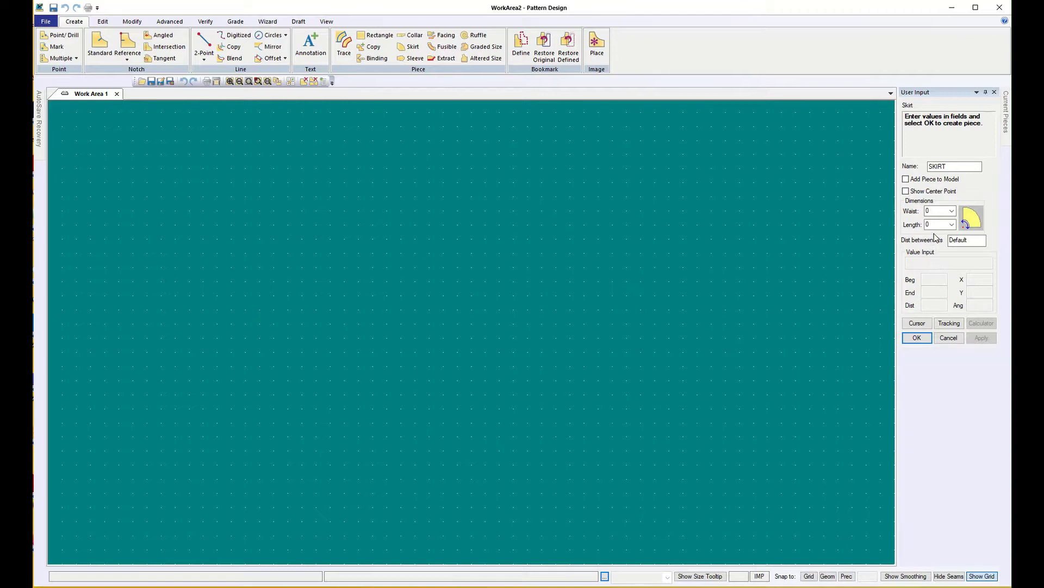
left_click(953, 212)
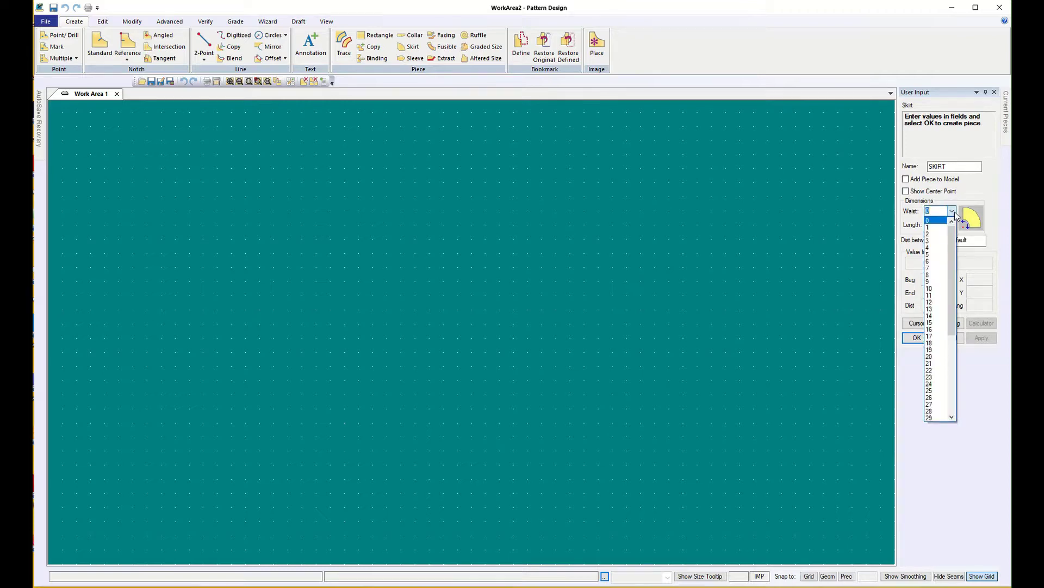
left_click(936, 391)
left_click(951, 224)
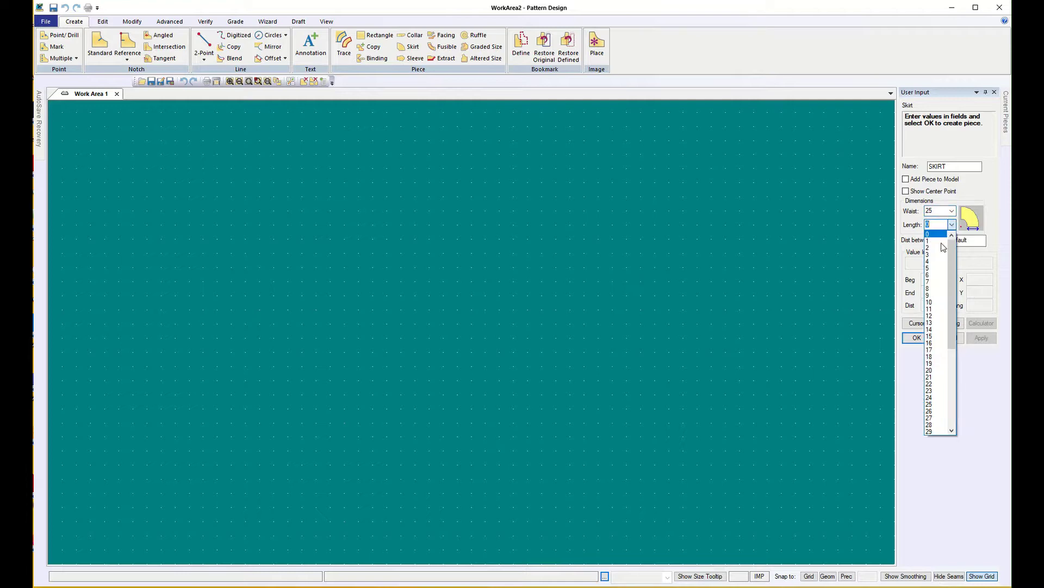
left_click(933, 370)
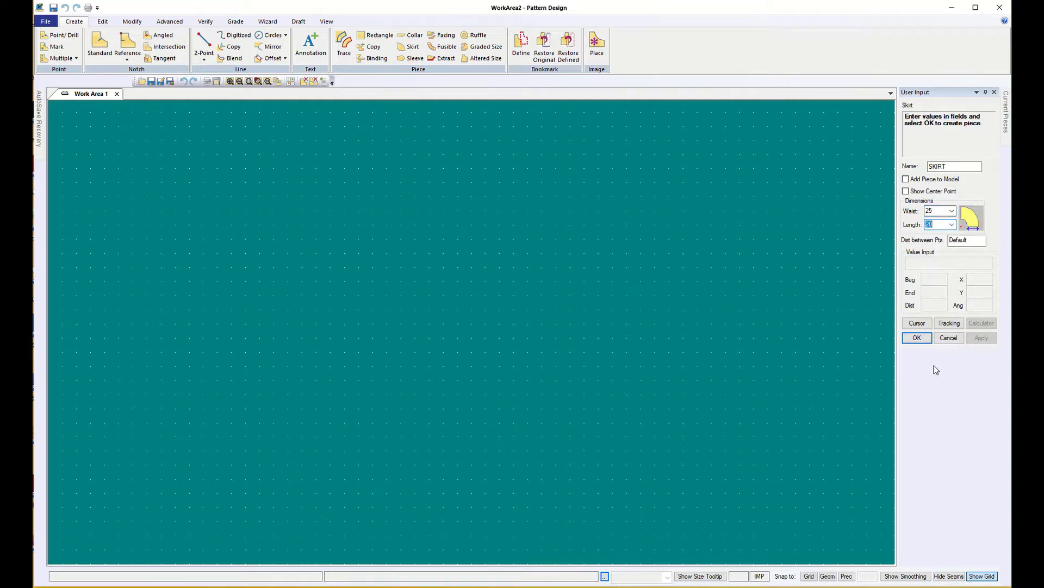
left_click(951, 225)
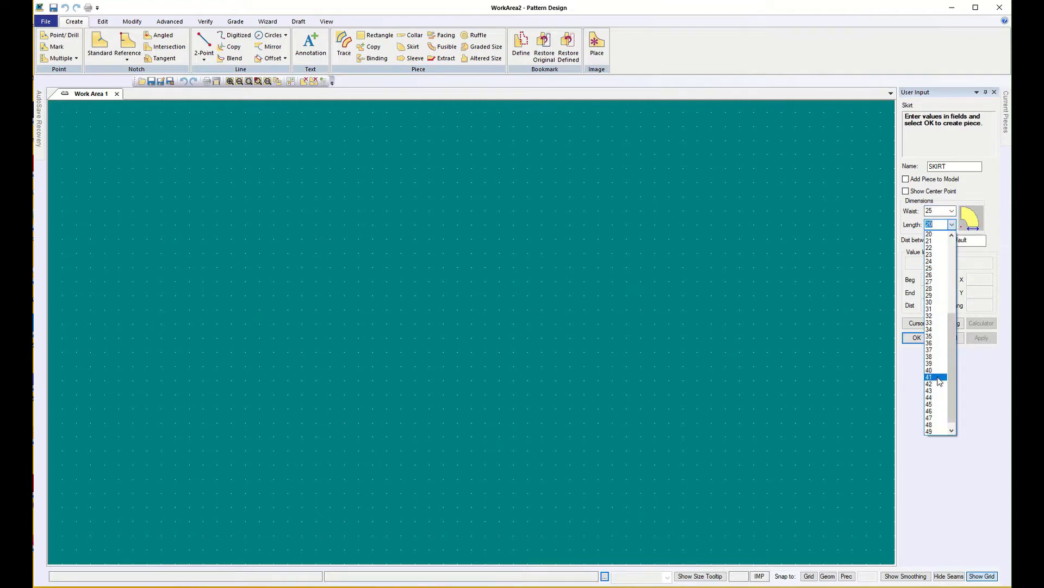
left_click(935, 303)
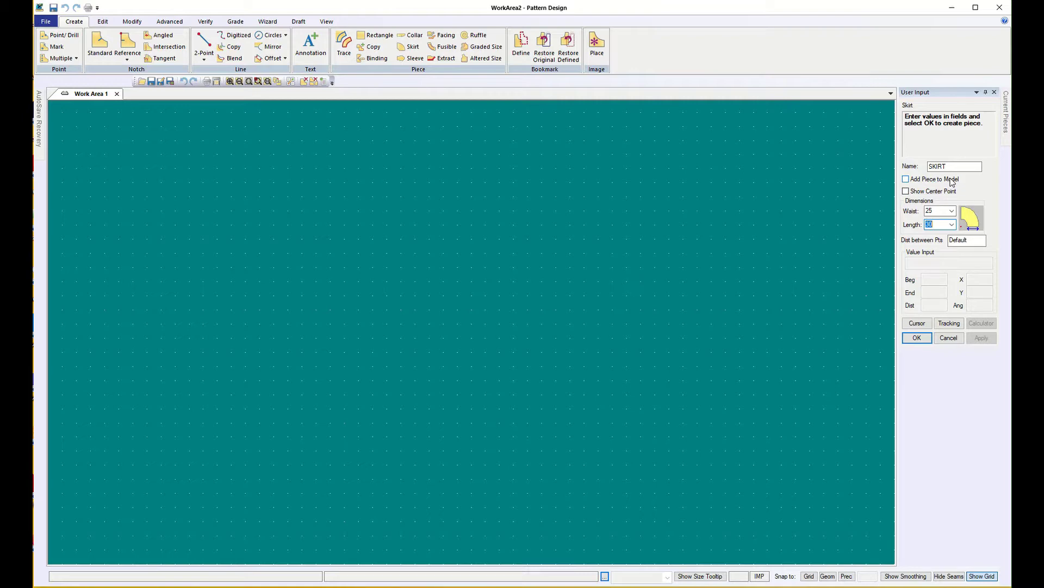
left_click(906, 192)
Step: Create the waist 25, length 30 quarter-circle skirt and drop it in the work area
left_click(919, 338)
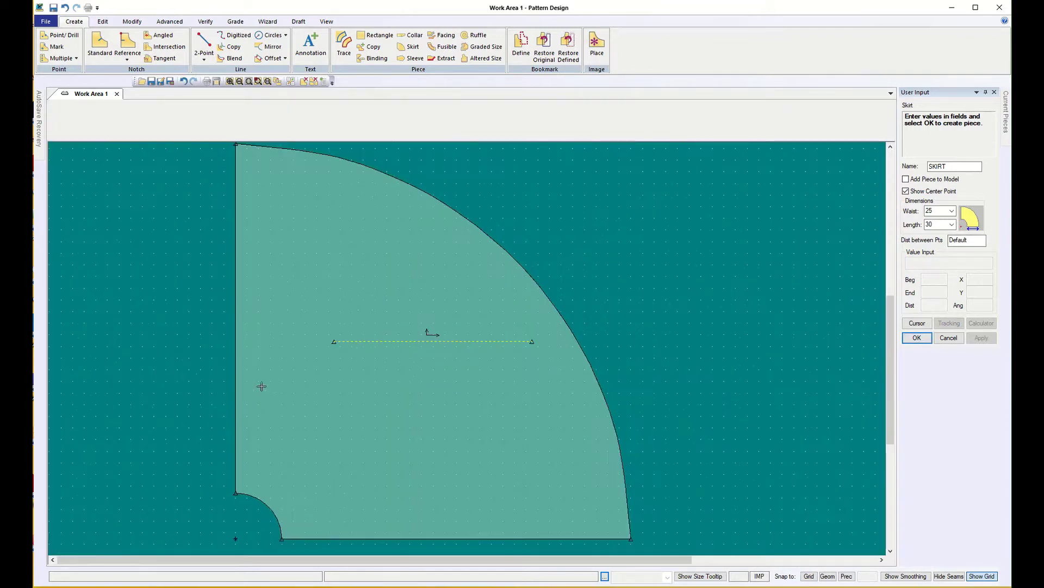
scroll(272, 419, "down", 1)
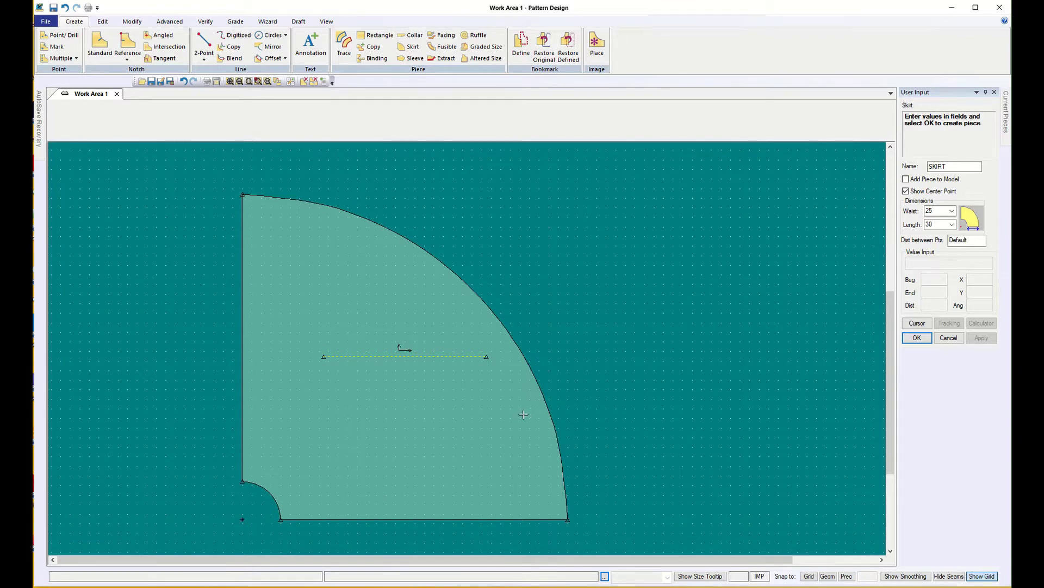
left_click_drag(685, 560, 616, 558)
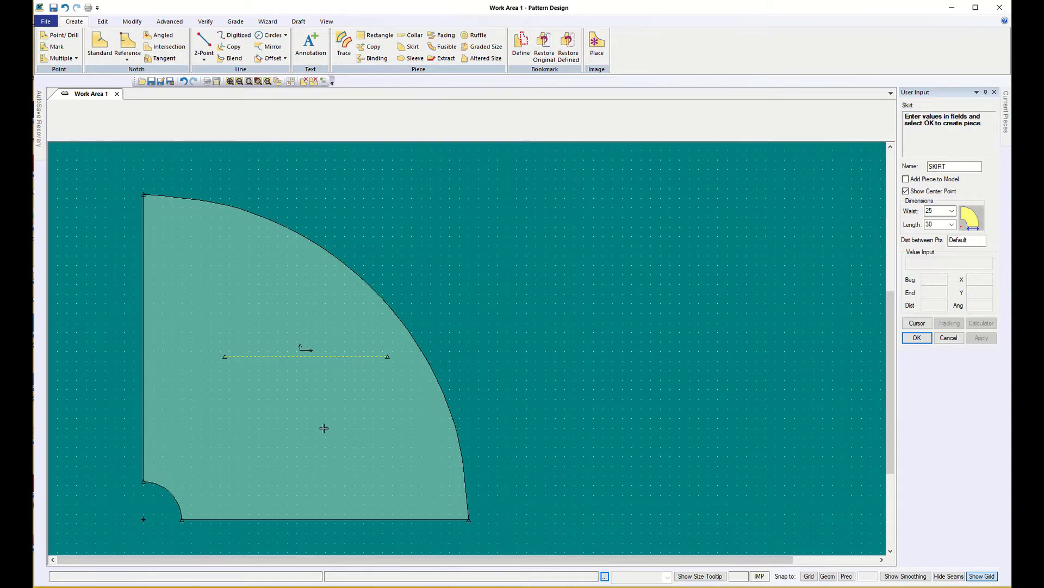
left_click(917, 338)
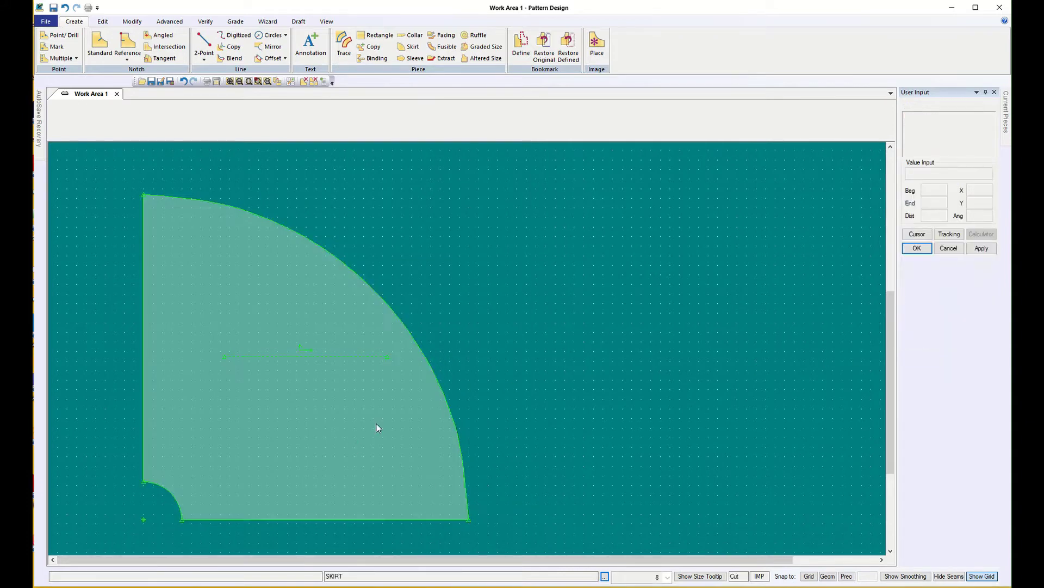
left_click(566, 416)
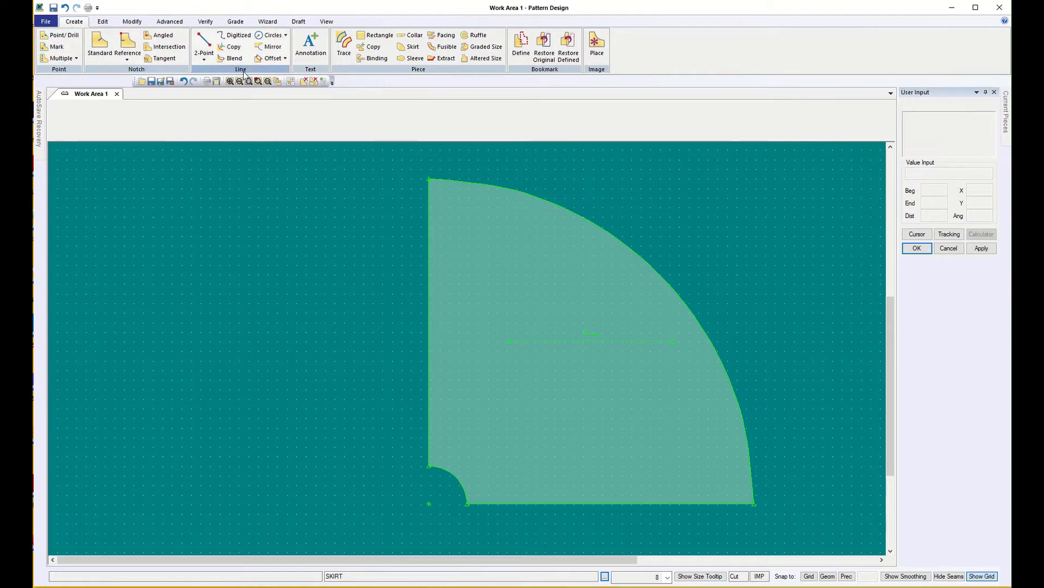
Step: Mirror the hem curve, bottom edge and waist curve across the skirt's left vertical edge
left_click(268, 46)
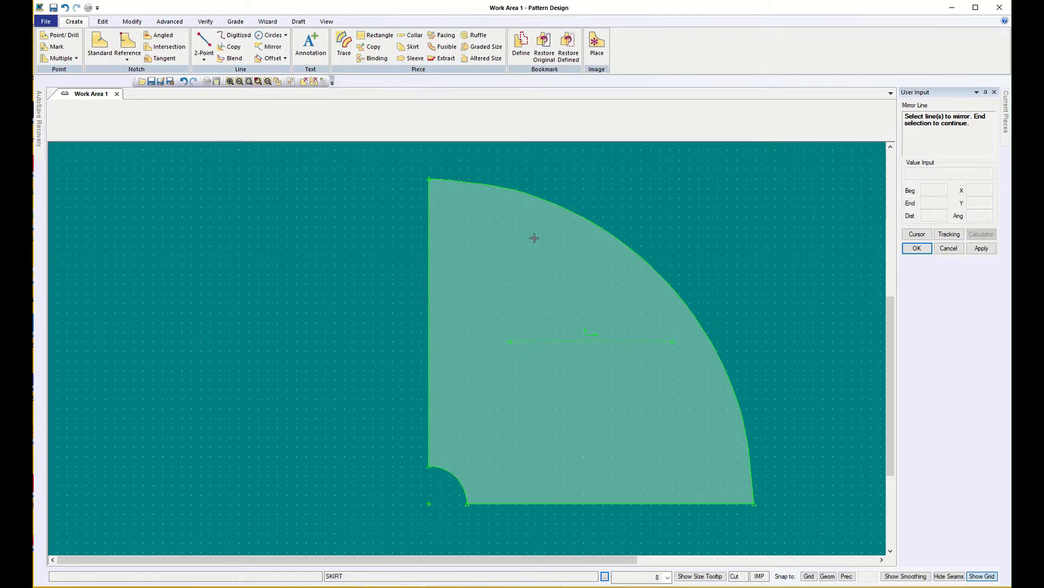
left_click(573, 212)
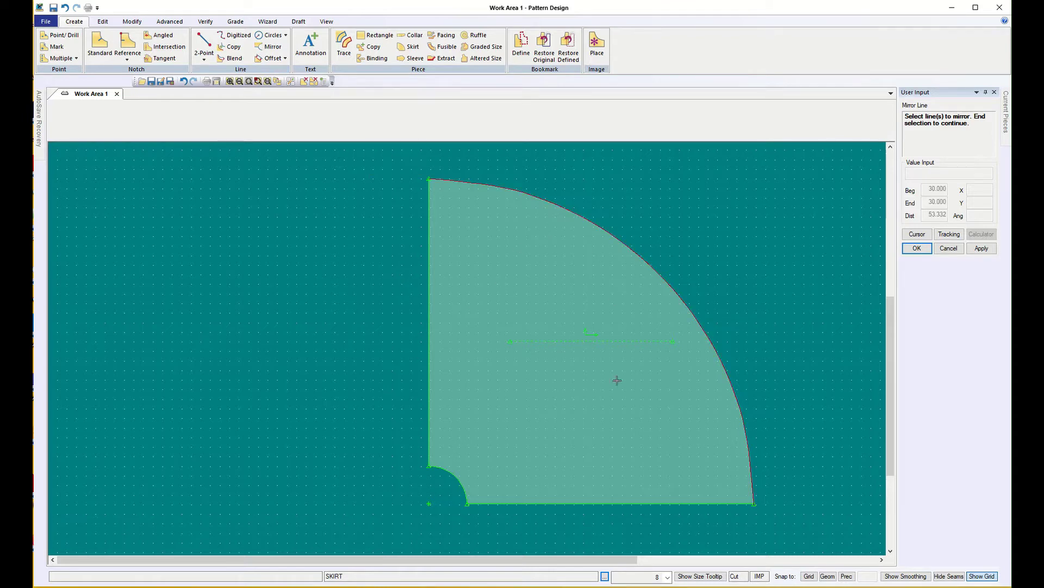
left_click(602, 502)
left_click(458, 479)
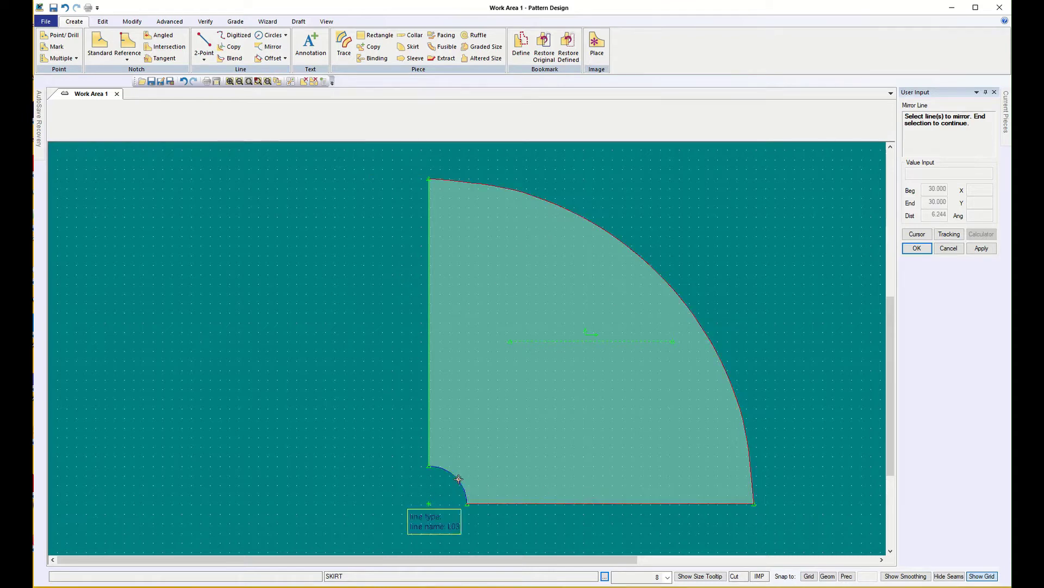
left_click(916, 248)
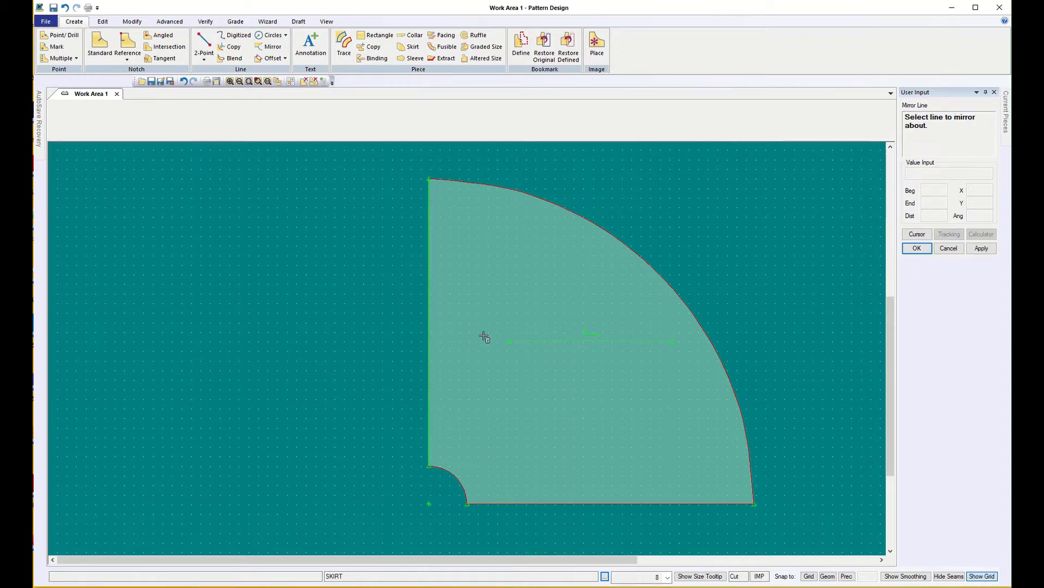
left_click(428, 341)
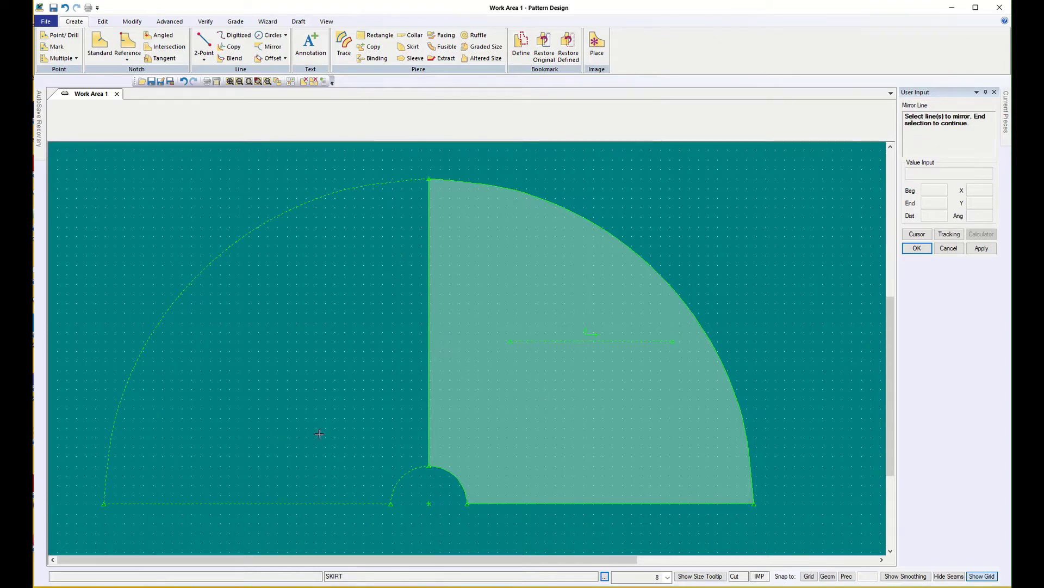
scroll(348, 438, "down", 3)
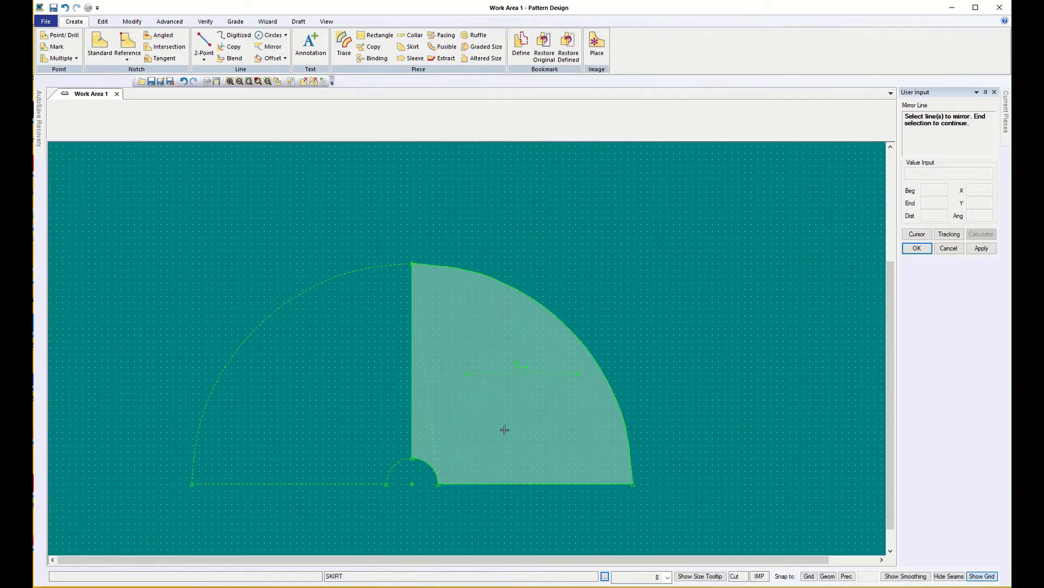
left_click_drag(891, 324, 890, 340)
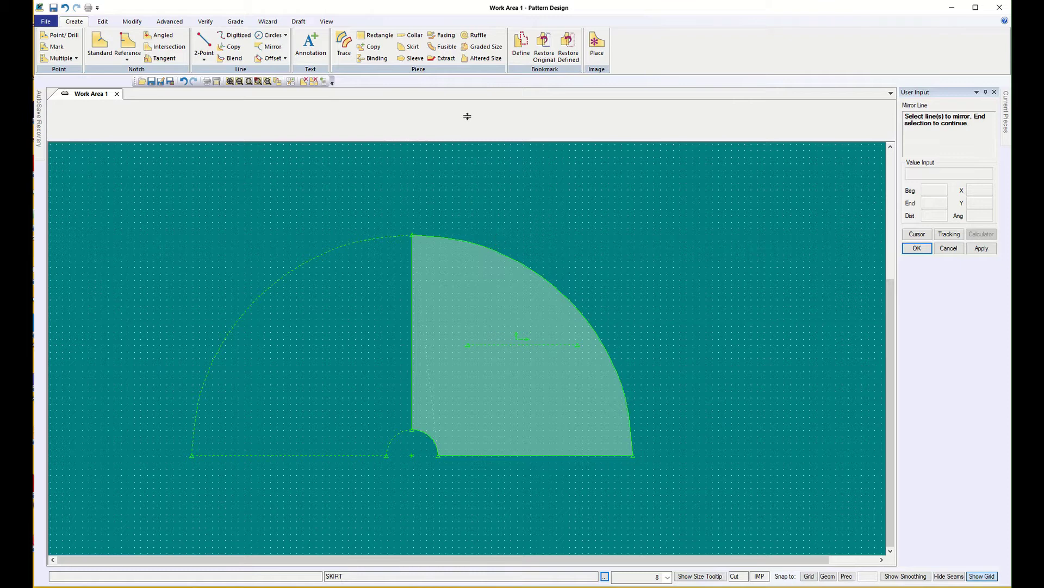
Step: Measure the mirrored lines: waist curve 6.244, hem 53.332, bottom edge 30.000
left_click(205, 22)
left_click(269, 48)
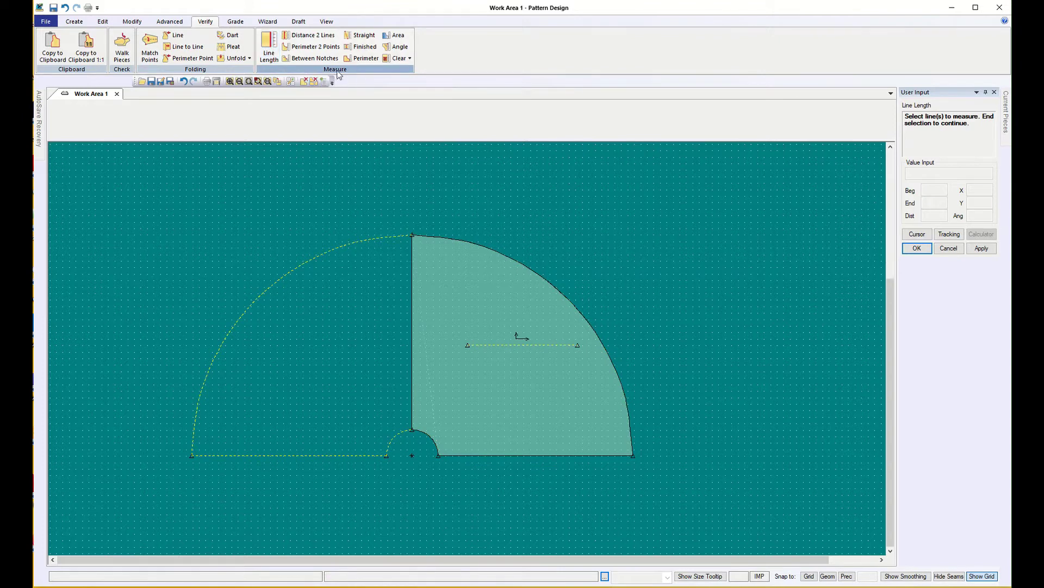
left_click(359, 266)
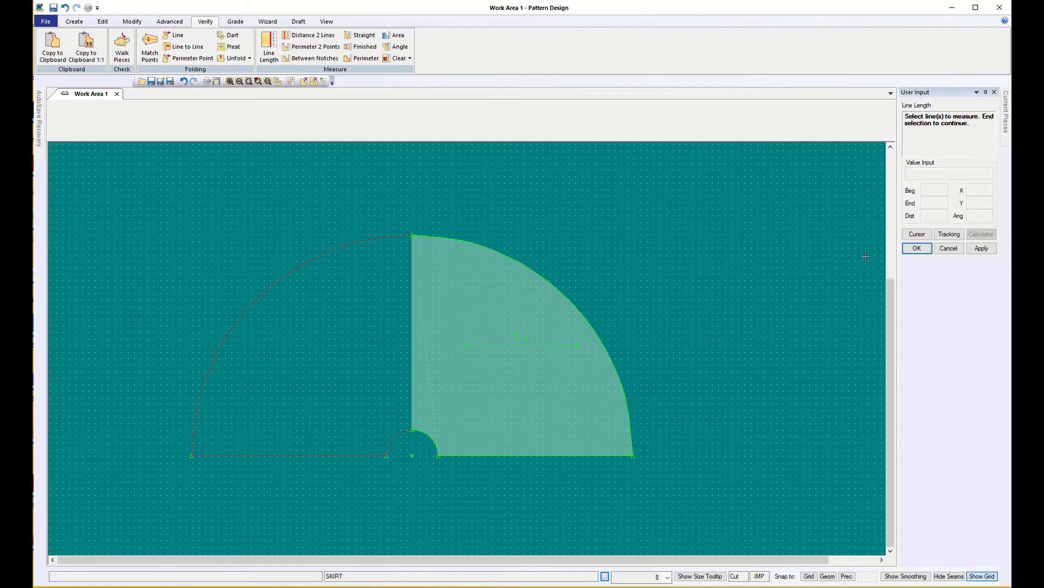
left_click(917, 248)
scroll(421, 454, "up", 5)
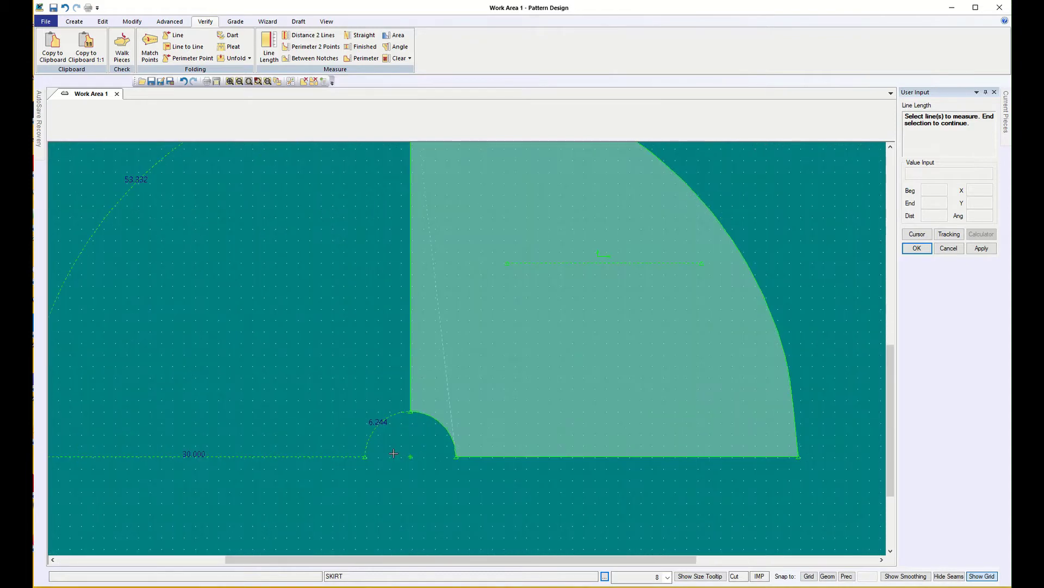
scroll(385, 441, "up", 1)
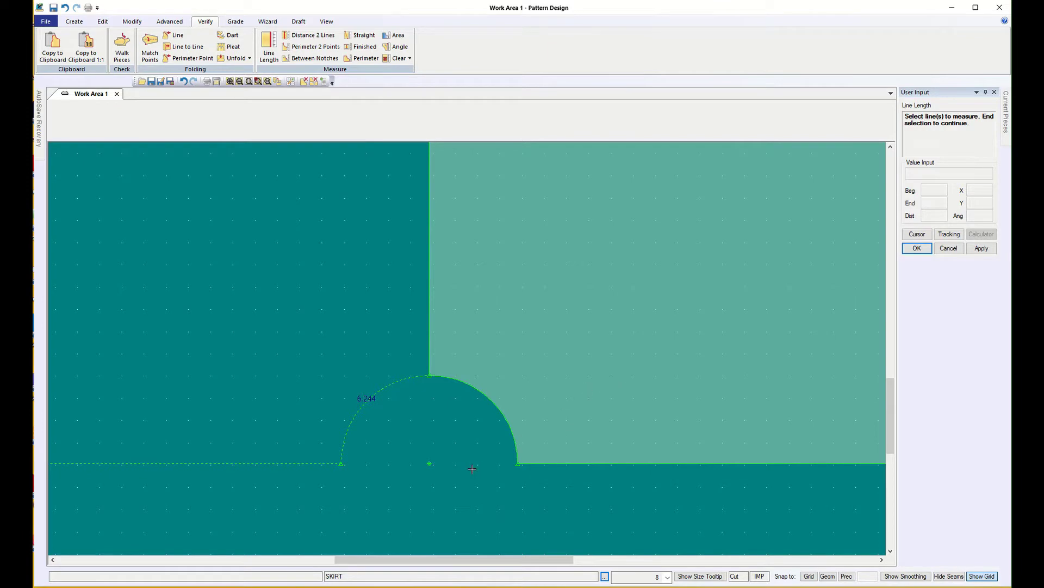
scroll(470, 472, "down", 5)
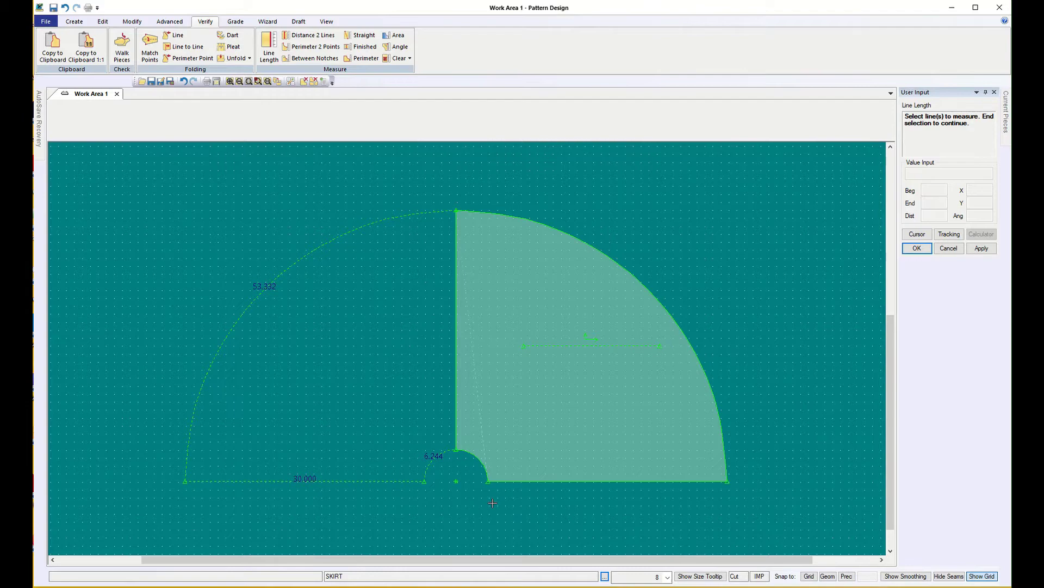
scroll(562, 499, "up", 1)
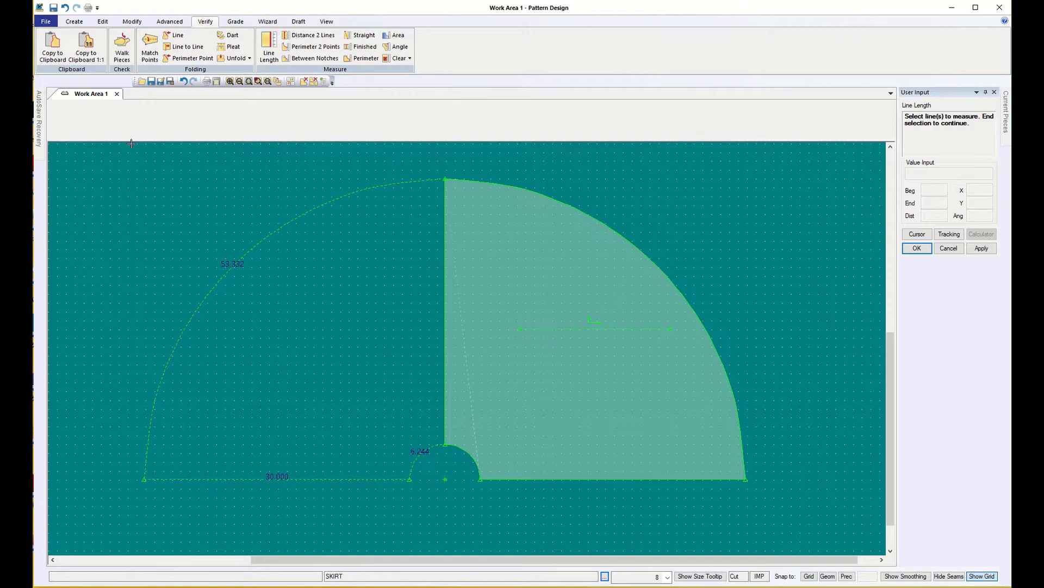
Step: Make another skirt piece with waist 30 and length 27, then close the Skirt User Input form
left_click(74, 21)
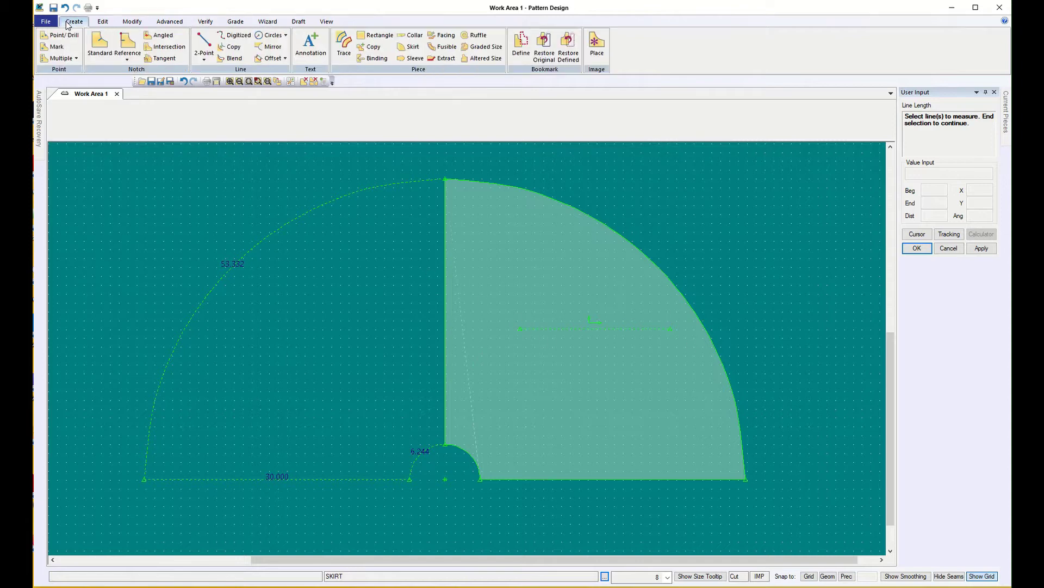
left_click(412, 48)
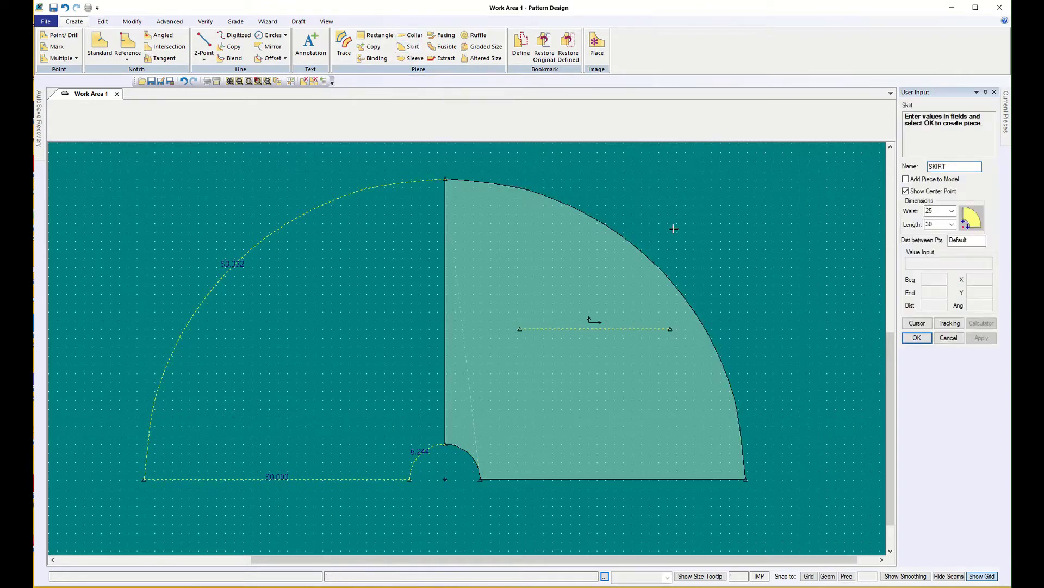
left_click(952, 211)
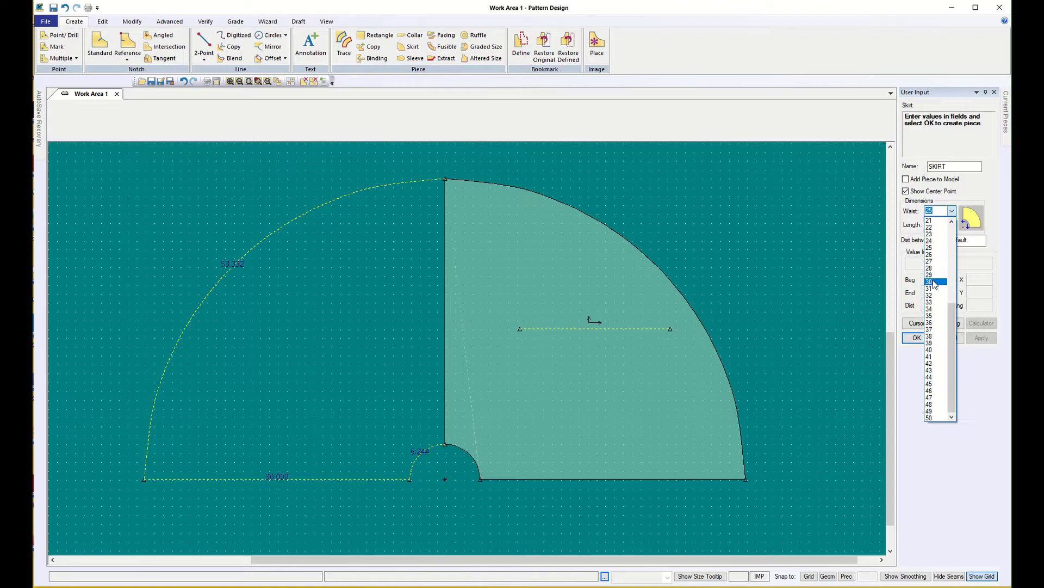
left_click(933, 281)
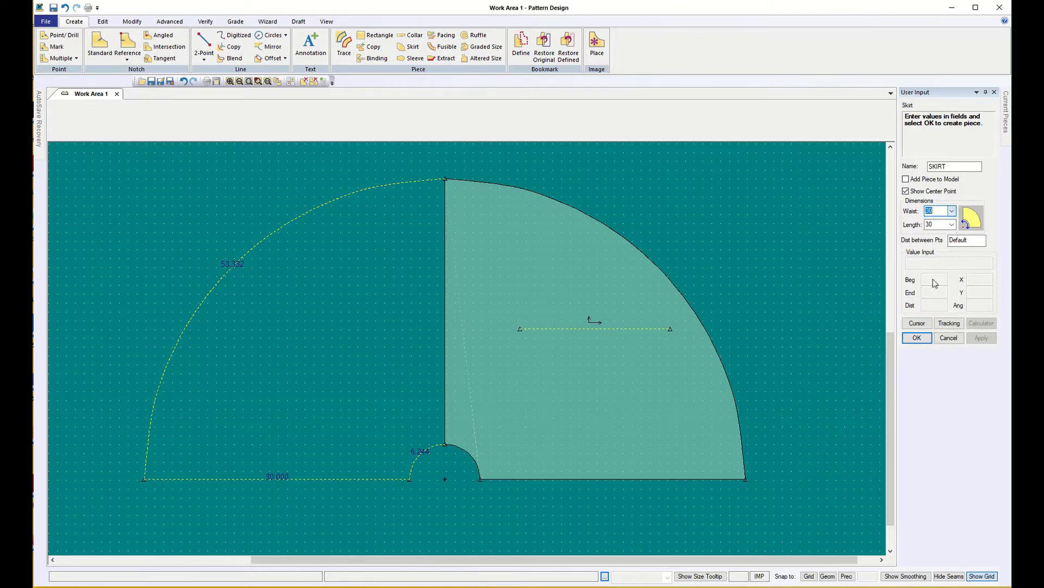
left_click(952, 225)
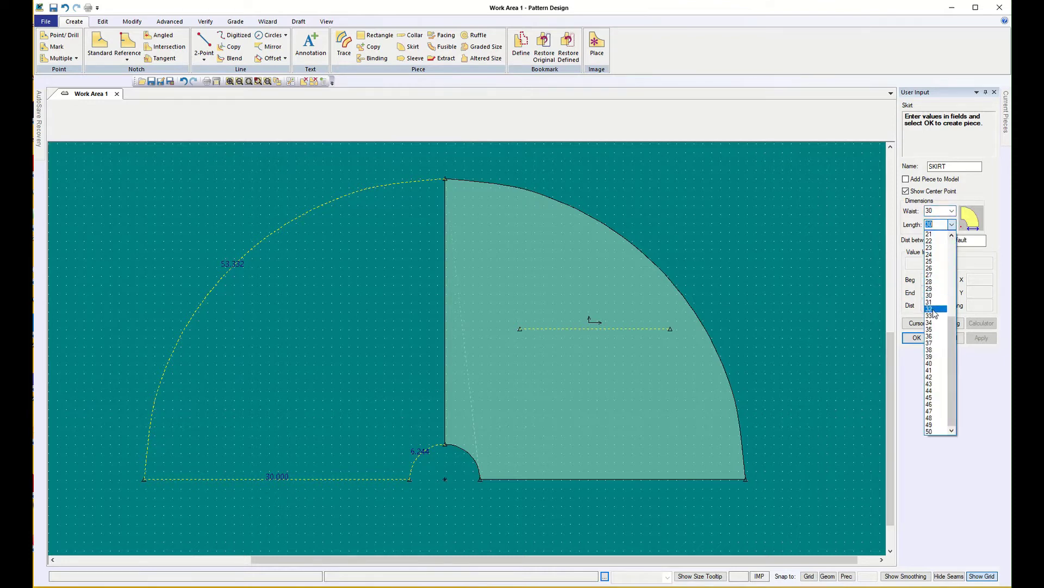
left_click(932, 275)
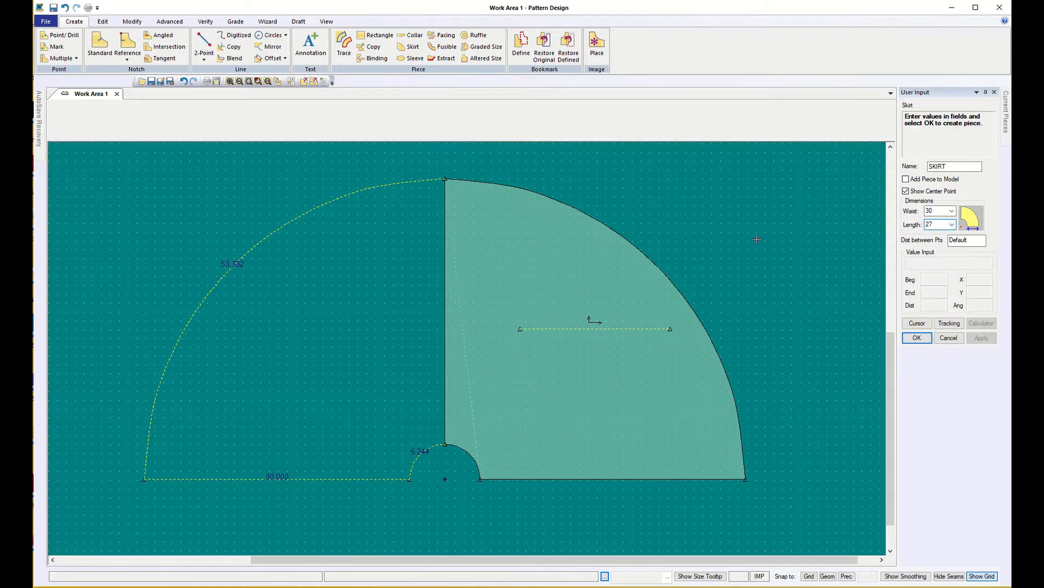
left_click(918, 338)
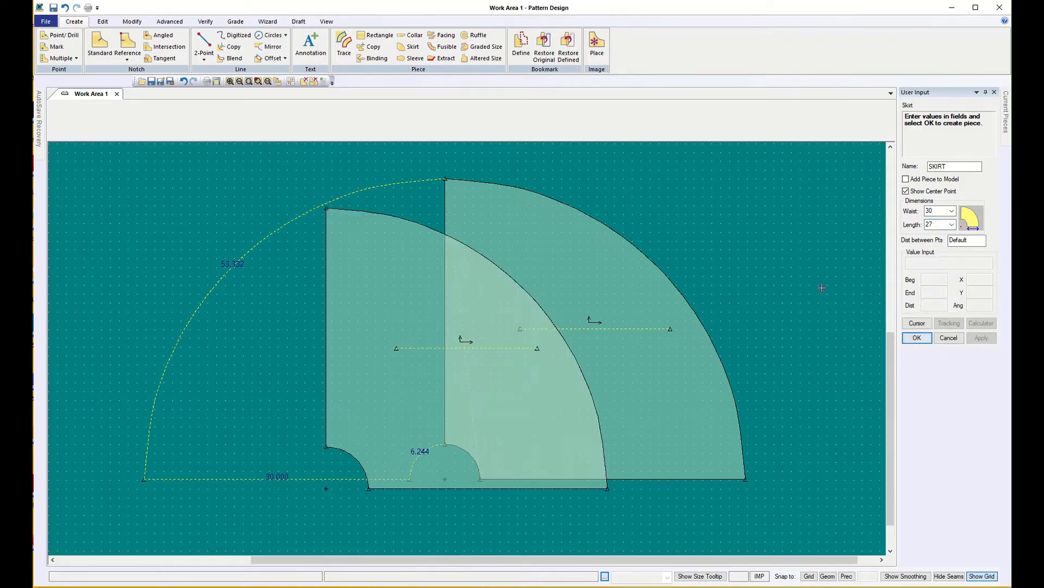
left_click(919, 338)
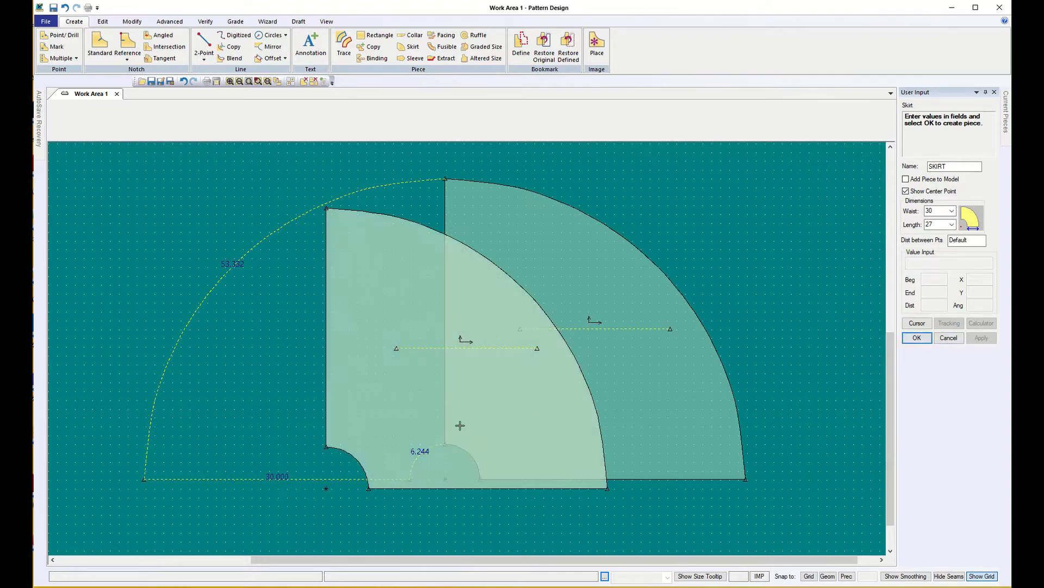
left_click(949, 338)
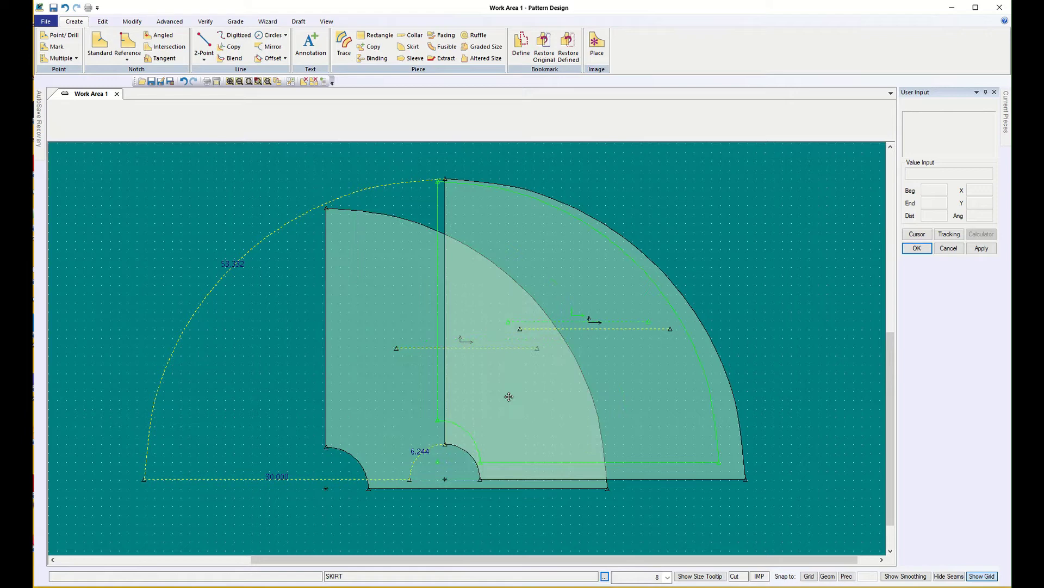
Step: Drag the two extra skirt pieces to the upper right of the work area
left_click_drag(508, 396, 745, 308)
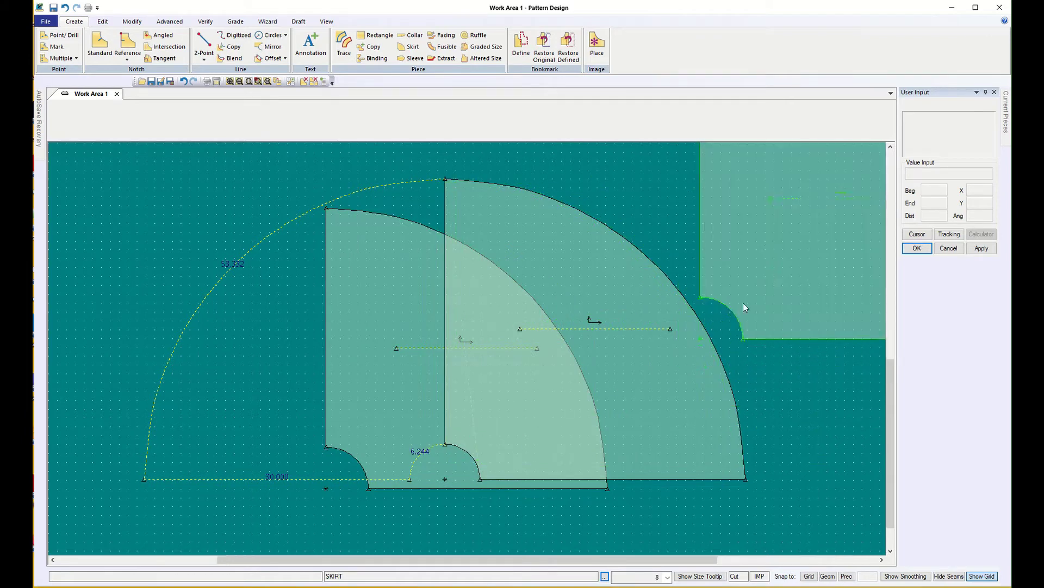
left_click_drag(387, 414, 560, 348)
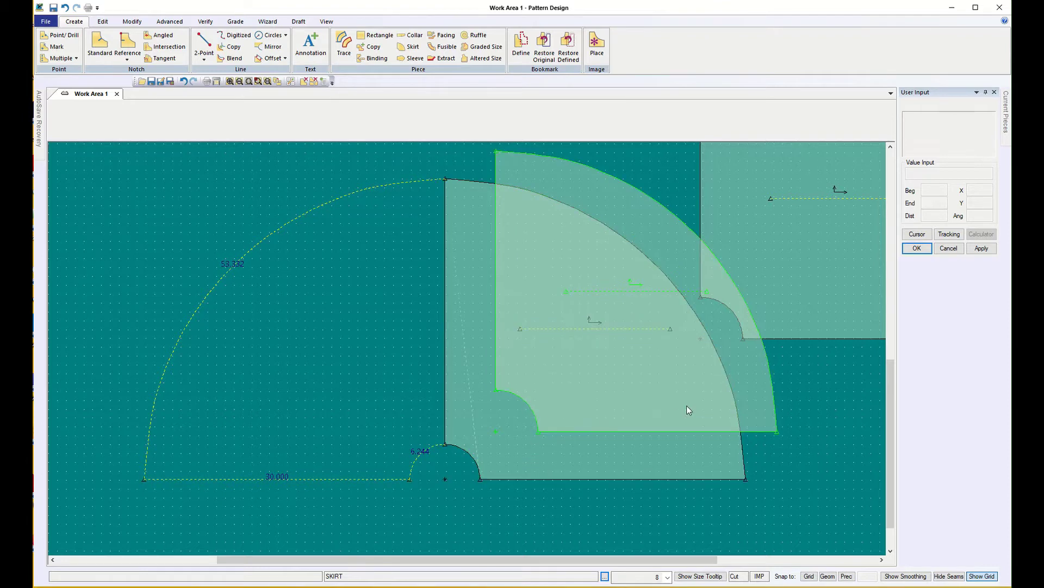
left_click(539, 403)
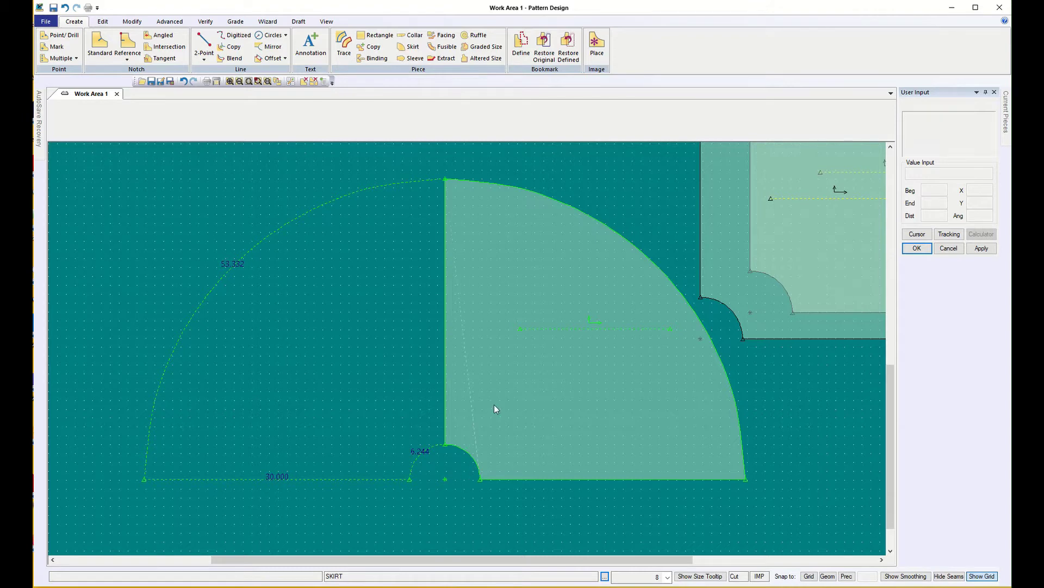
Step: Abandon a two-point line attempt using Midpoint snapping and restart the 2-Point Line tool
left_click(203, 43)
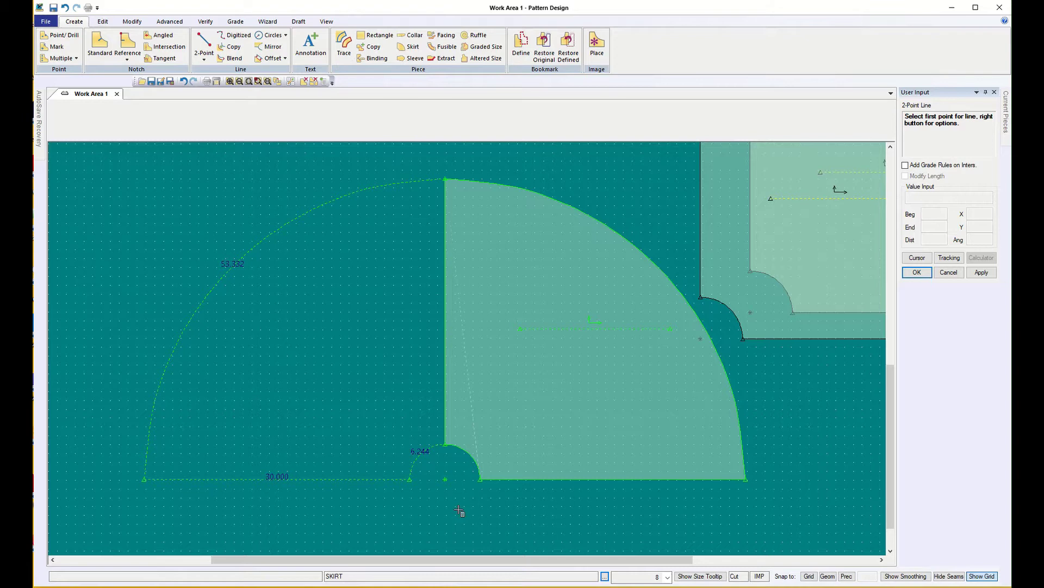
left_click(446, 483)
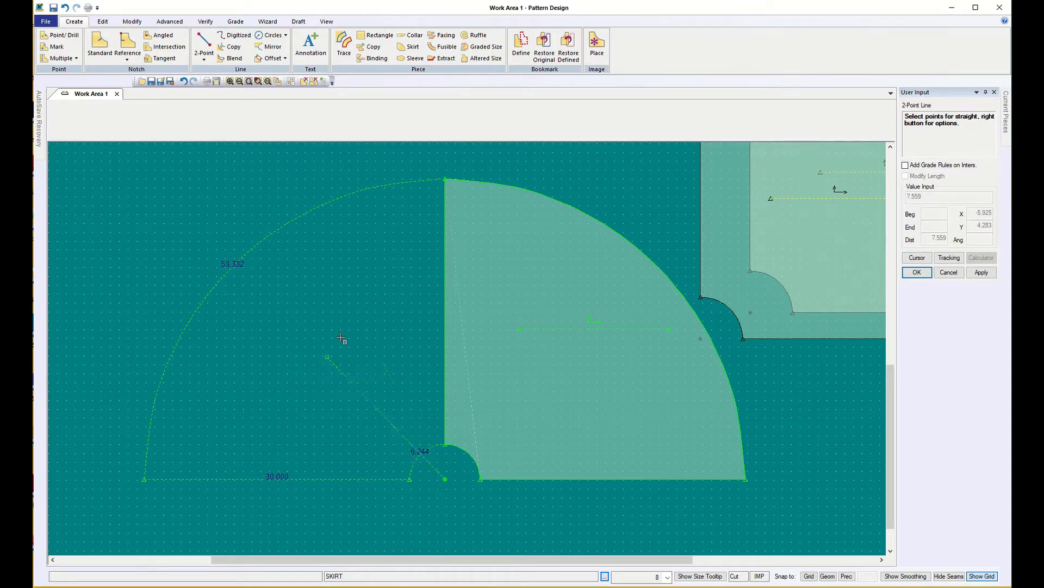
right_click(264, 316)
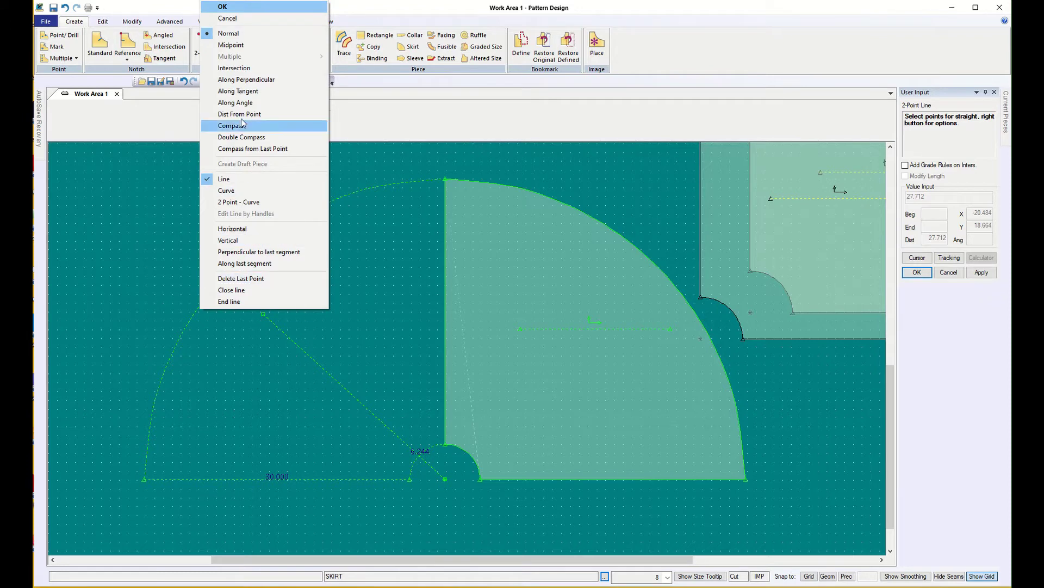
left_click(231, 46)
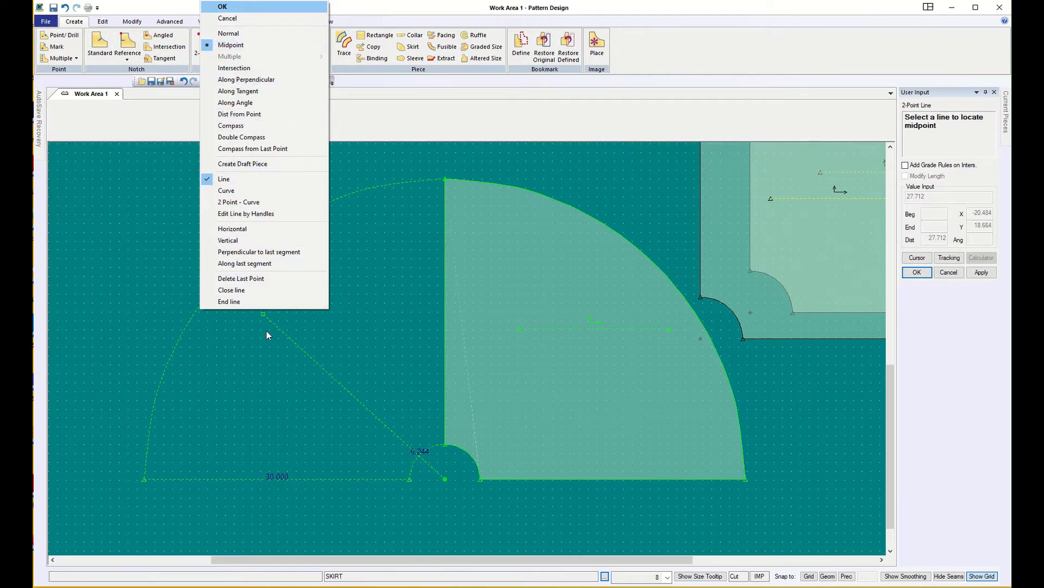
right_click(213, 360)
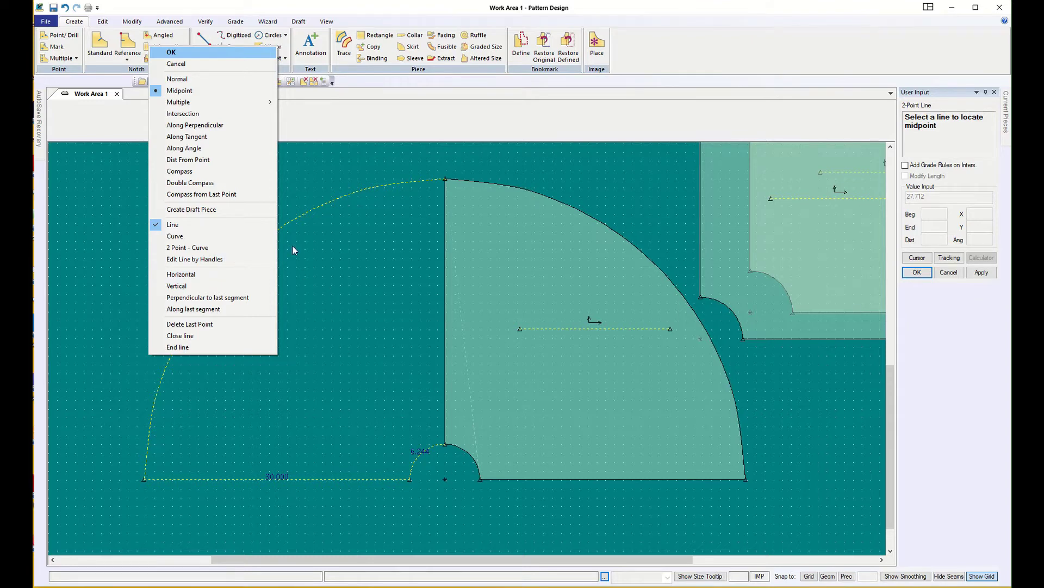
right_click(292, 222)
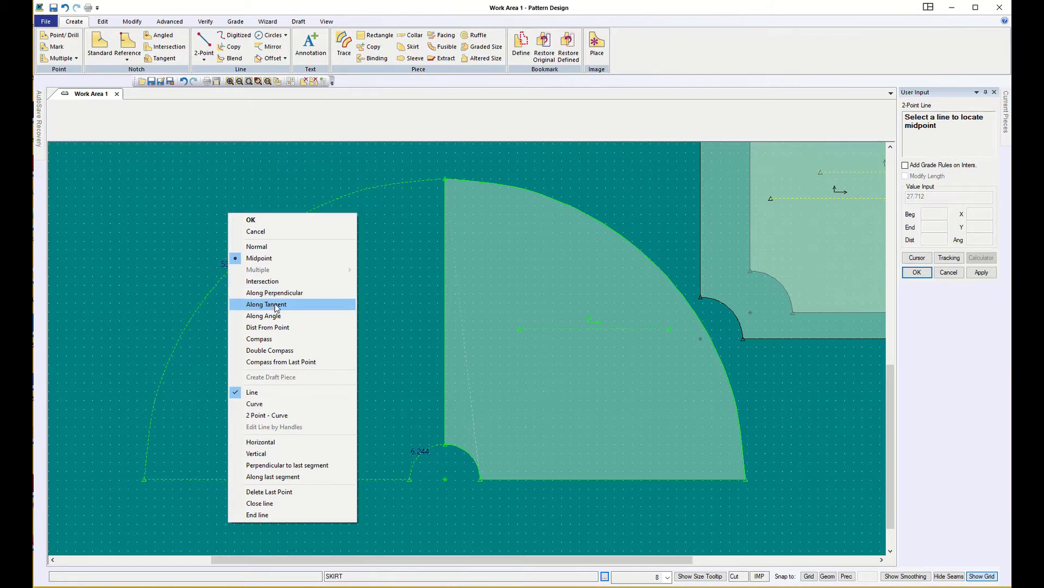
right_click(209, 295)
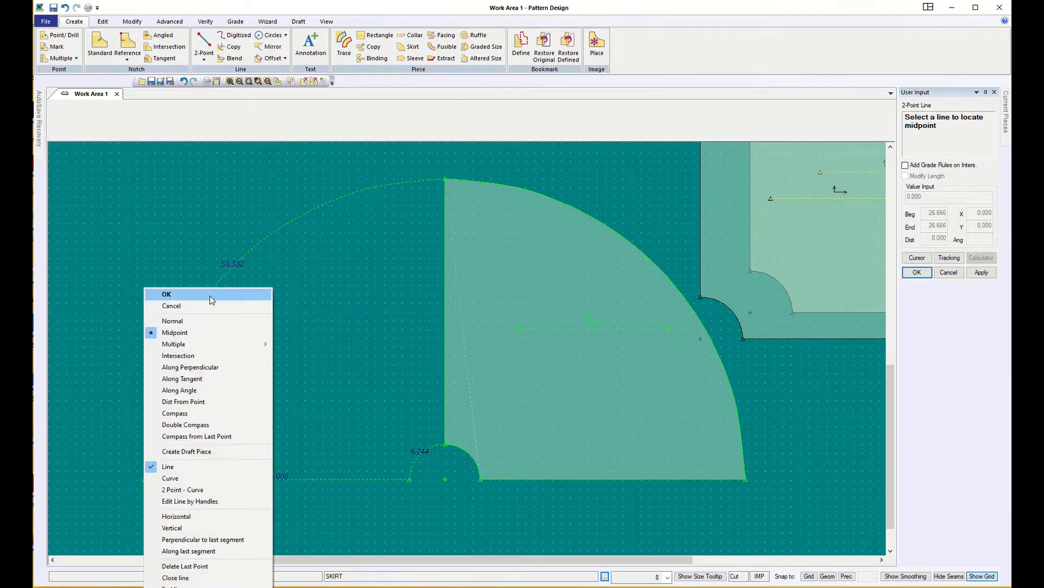
left_click(209, 294)
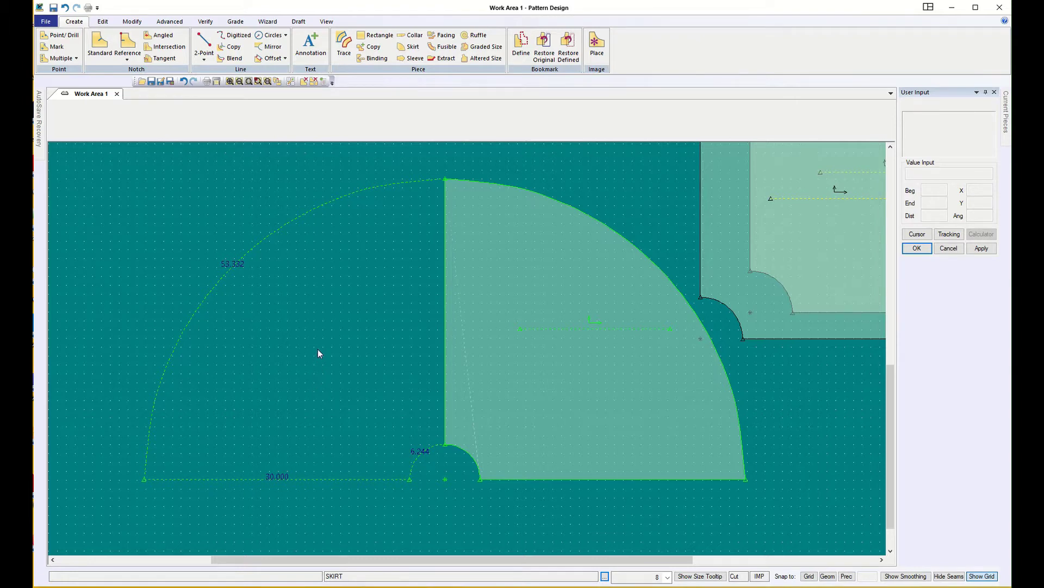
left_click(204, 43)
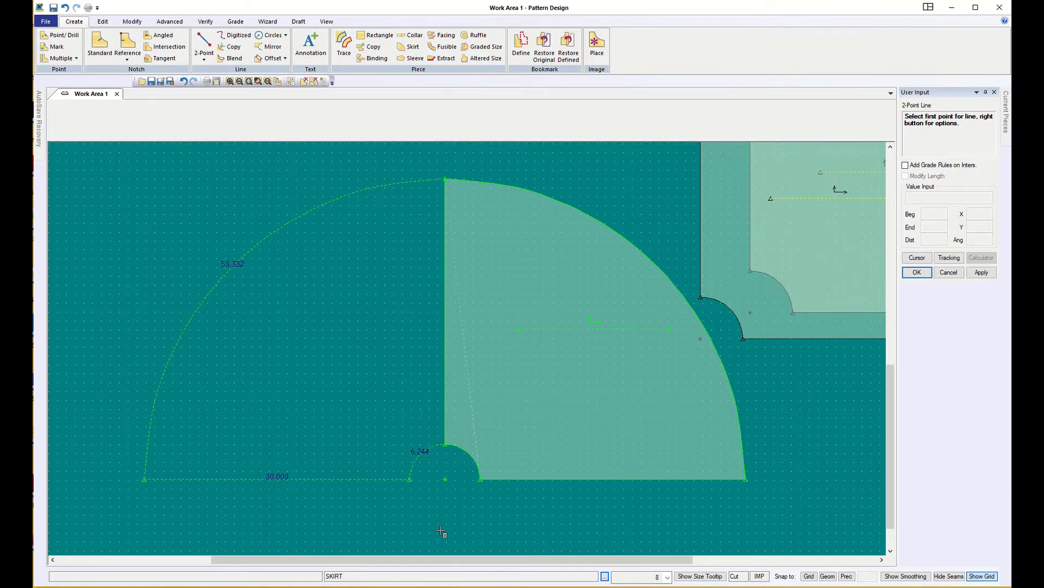
Step: Draw two lines from the centre point to the 53.332 hem arc, the second ending at its midpoint
left_click(445, 487)
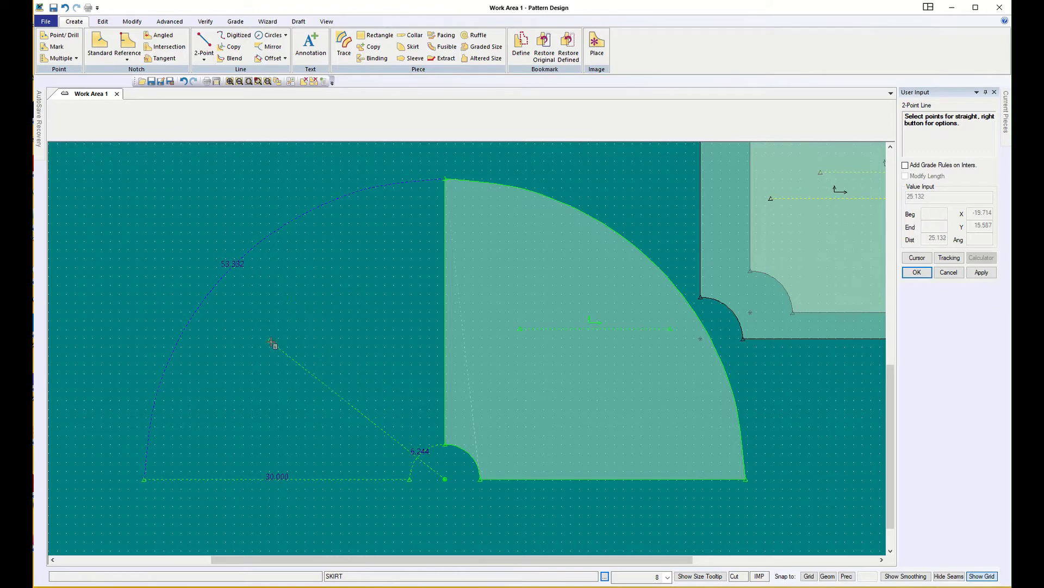
left_click(203, 301)
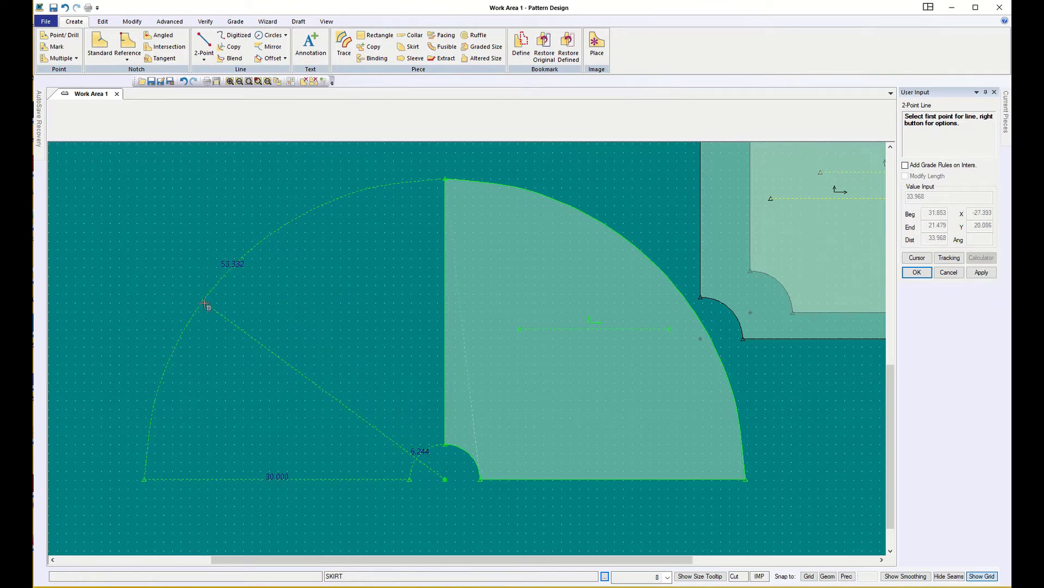
left_click(446, 482)
right_click(285, 290)
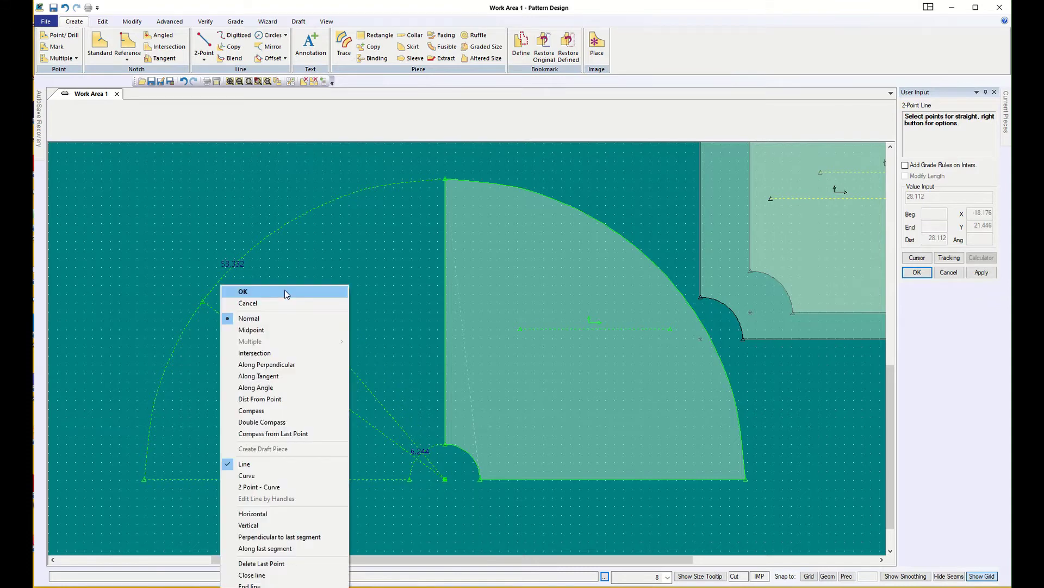
left_click(259, 332)
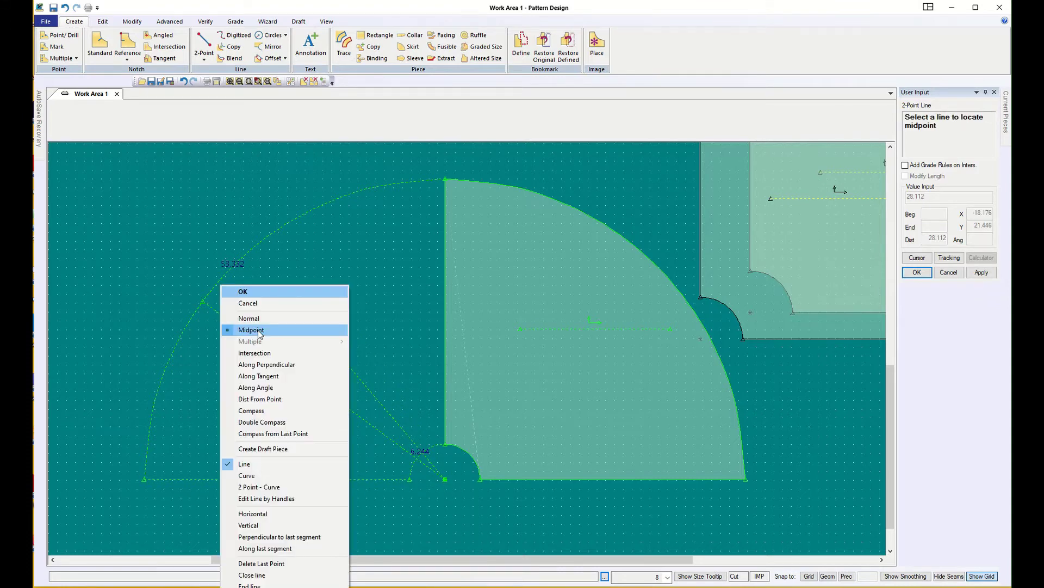
left_click(259, 248)
right_click(259, 249)
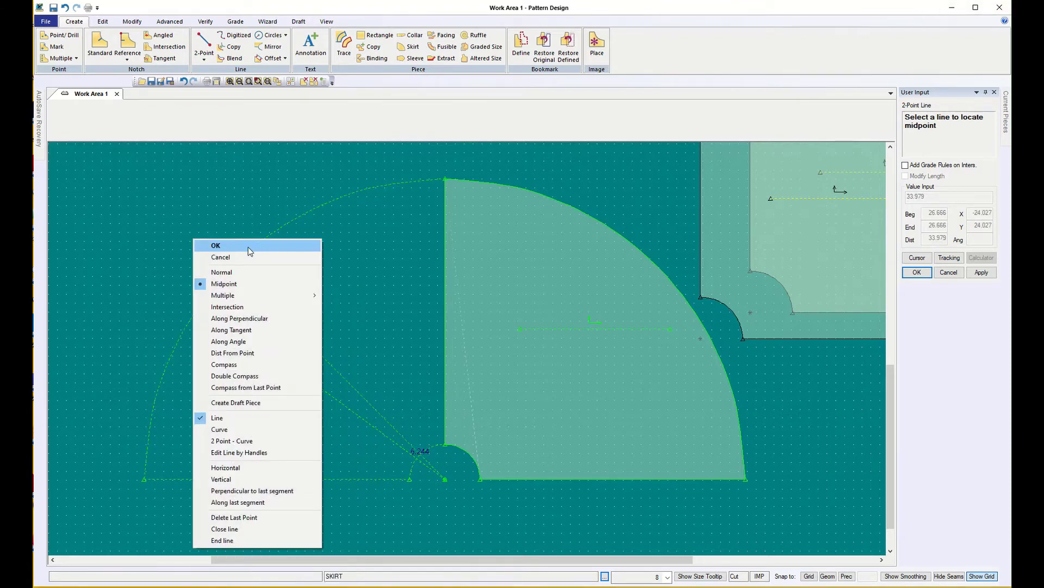
left_click(250, 251)
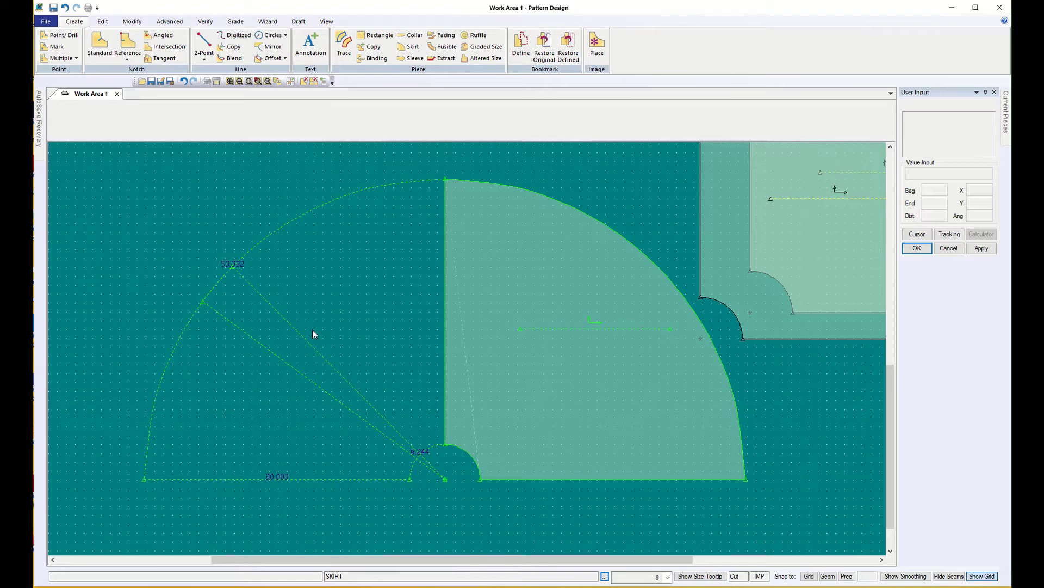
Step: Delete the extra diagonal line with Modify > Delete > Line, keeping the midpoint line
left_click(130, 21)
left_click(49, 56)
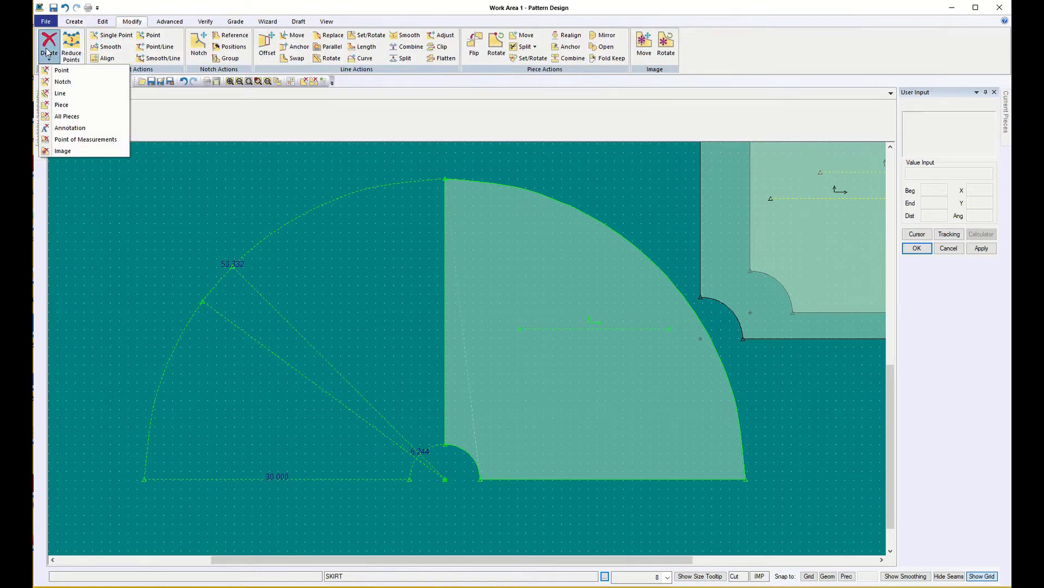
left_click(59, 94)
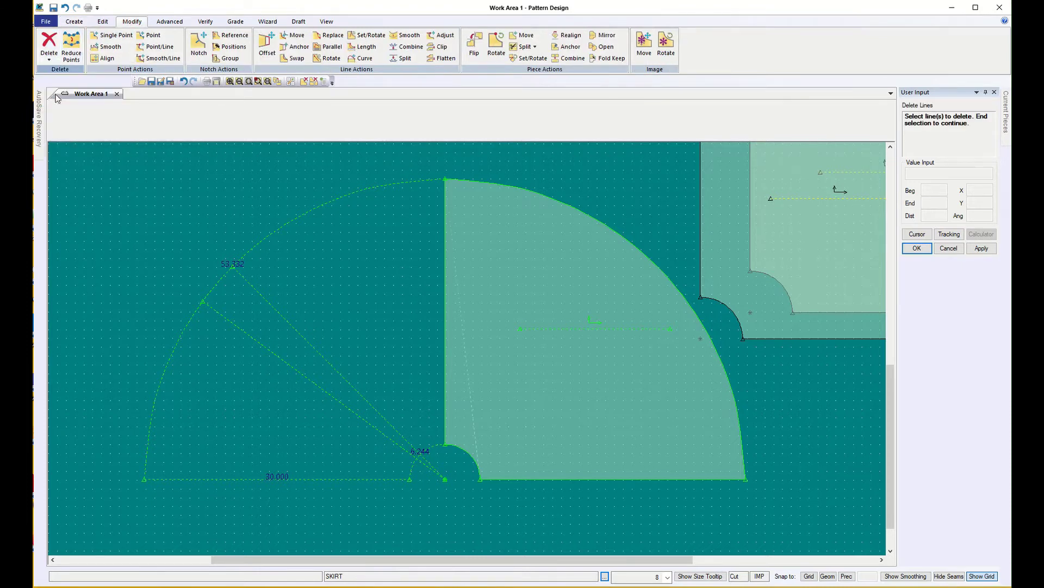
left_click(261, 345)
right_click(94, 239)
left_click(106, 245)
Step: Trace the hem arc, midpoint diagonal, 6.244 waist arc and 30.000 base line into a piece
left_click(74, 22)
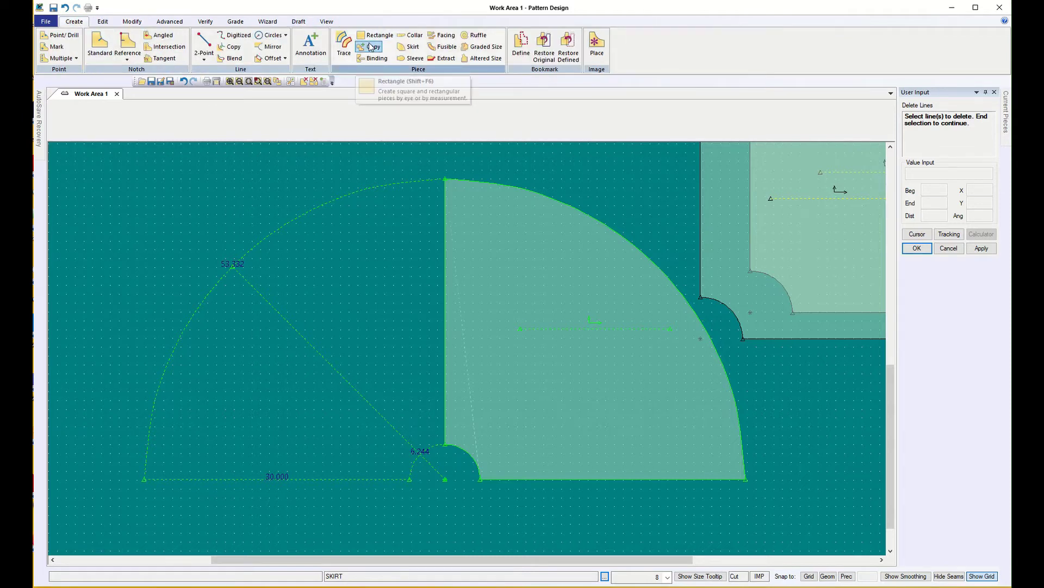
left_click(341, 47)
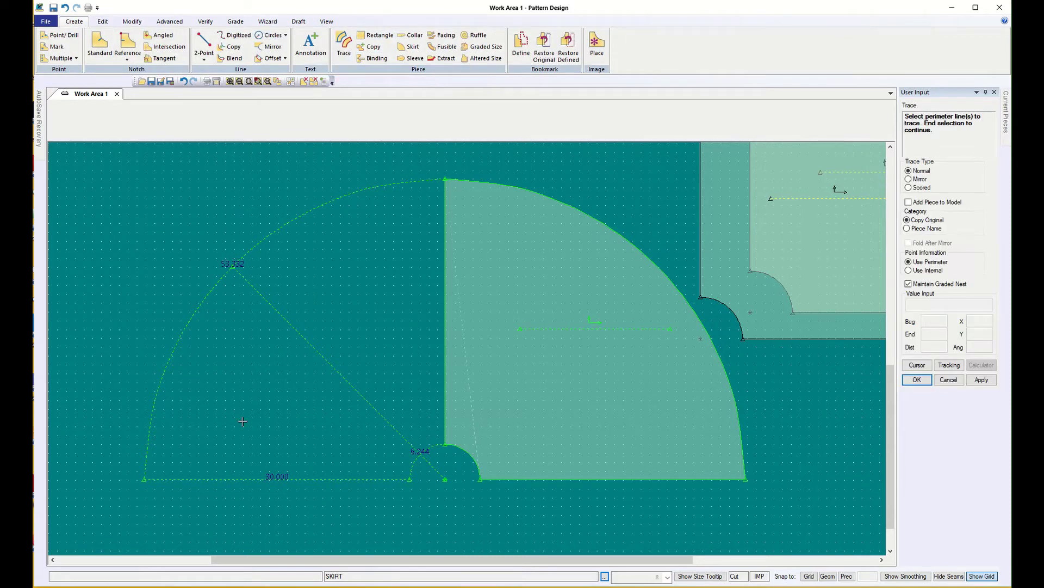
left_click(148, 435)
left_click(315, 349)
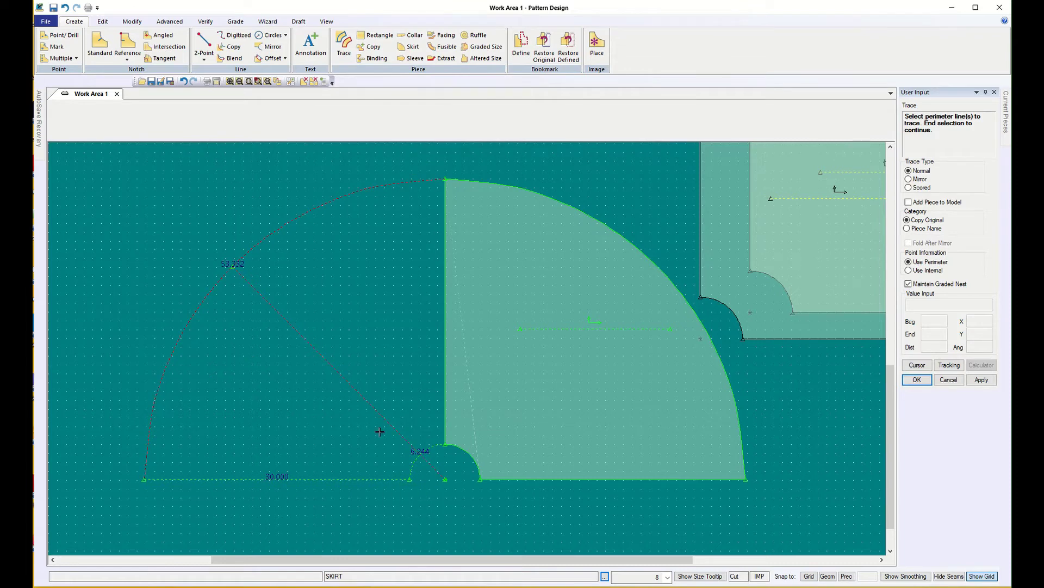
left_click(415, 460)
left_click(362, 479)
right_click(300, 434)
left_click(300, 434)
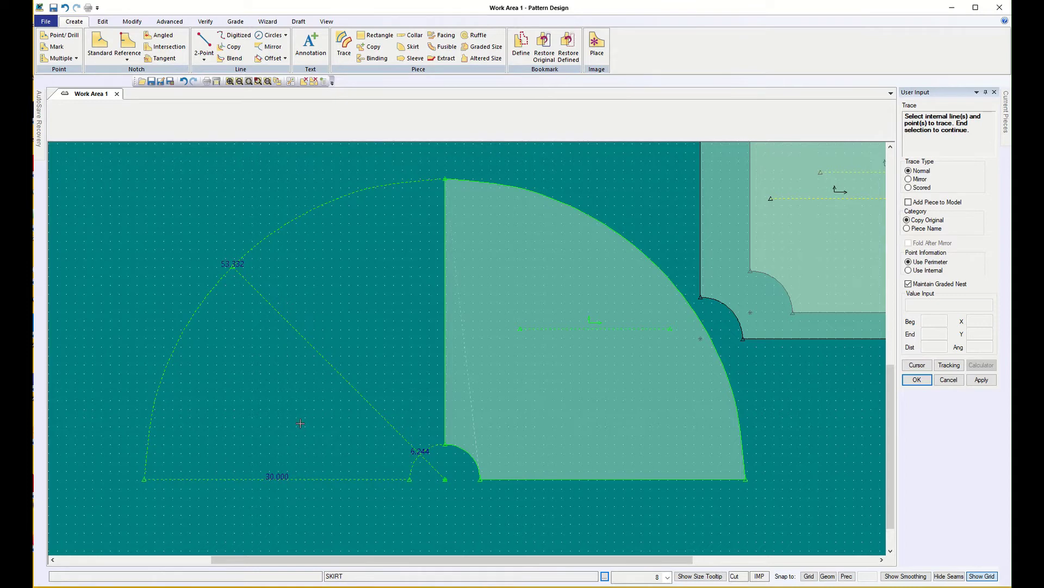
right_click(300, 423)
left_click(306, 429)
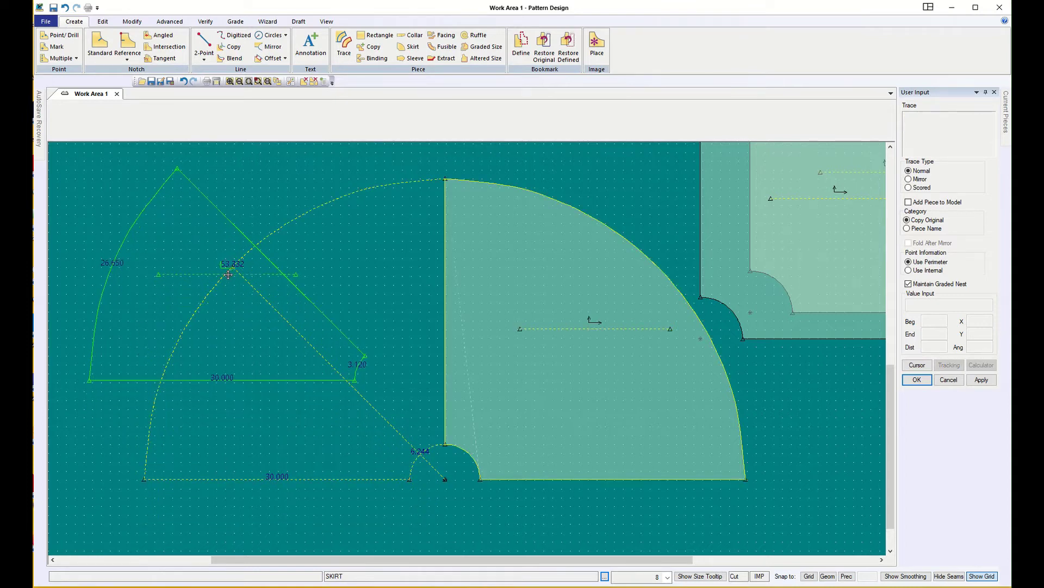
Step: Place the traced gore piece at the left and name it as the 8 gore skirt piece
left_click(211, 329)
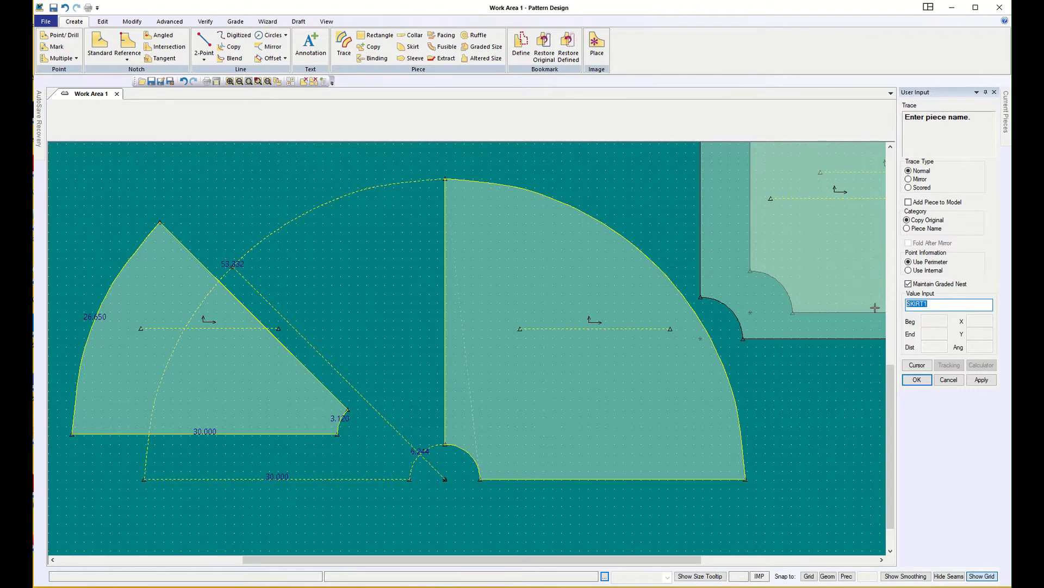
key("BackSpace")
type("louise 8 gore skirt")
left_click(917, 380)
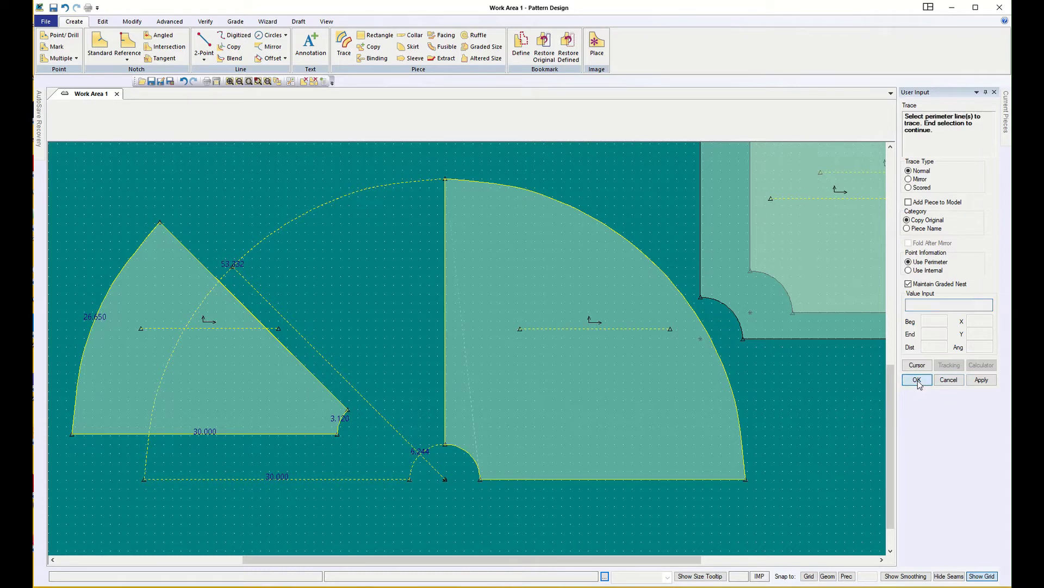
left_click(948, 380)
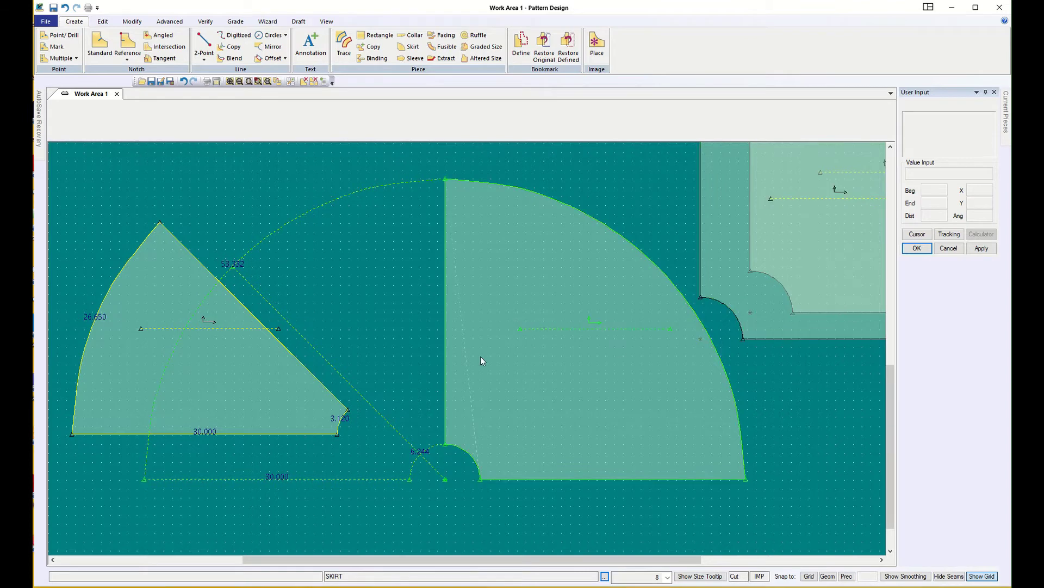
Step: Spread the pieces out: quarter-circle skirt piece to the right, gore wedge nudged slightly left
left_click_drag(430, 348, 736, 373)
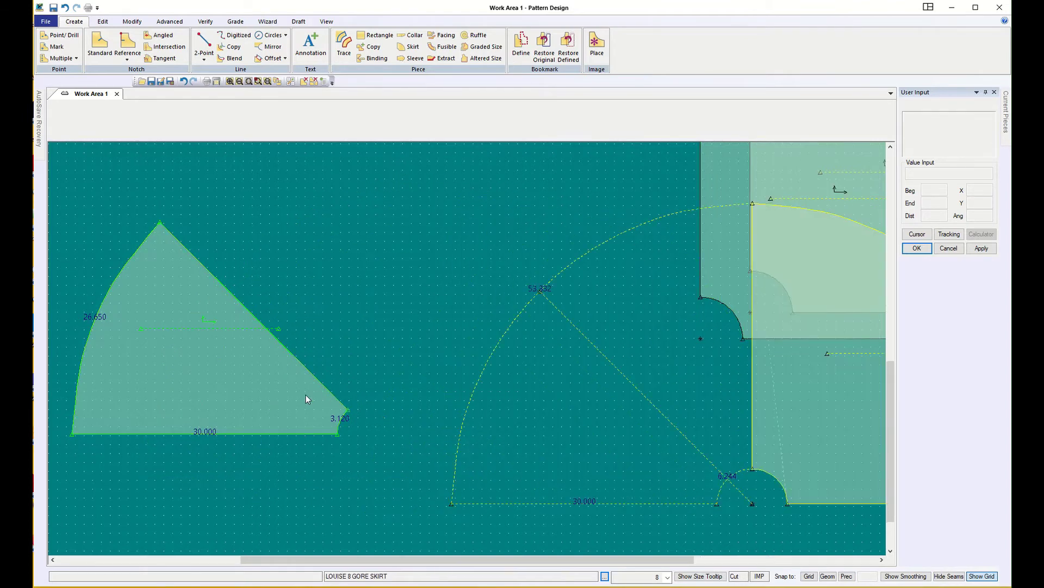
left_click_drag(305, 401, 384, 351)
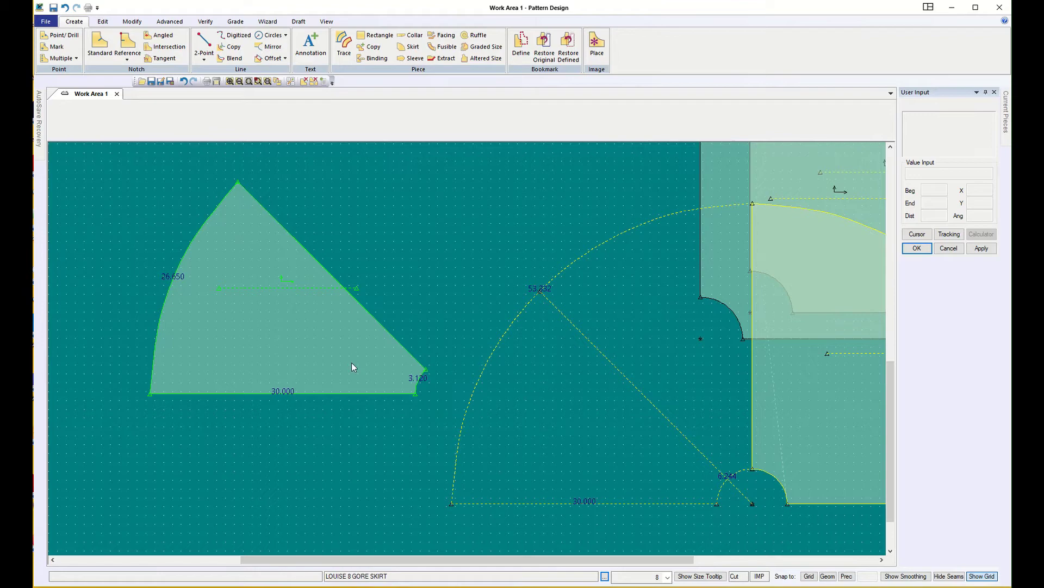
scroll(311, 279, "up", 4)
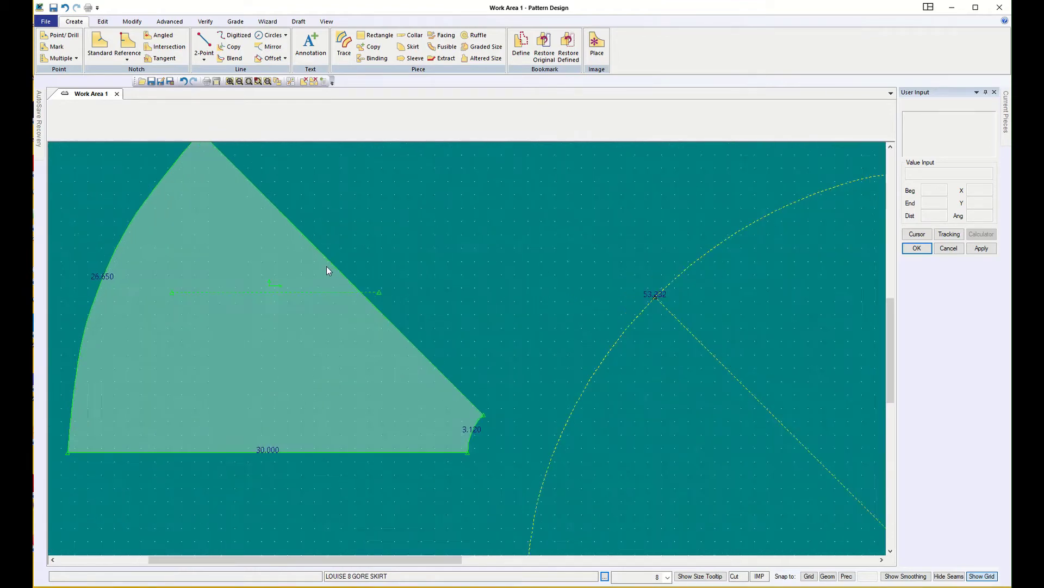
scroll(327, 266, "down", 1)
scroll(327, 266, "down", 3)
scroll(326, 266, "up", 1)
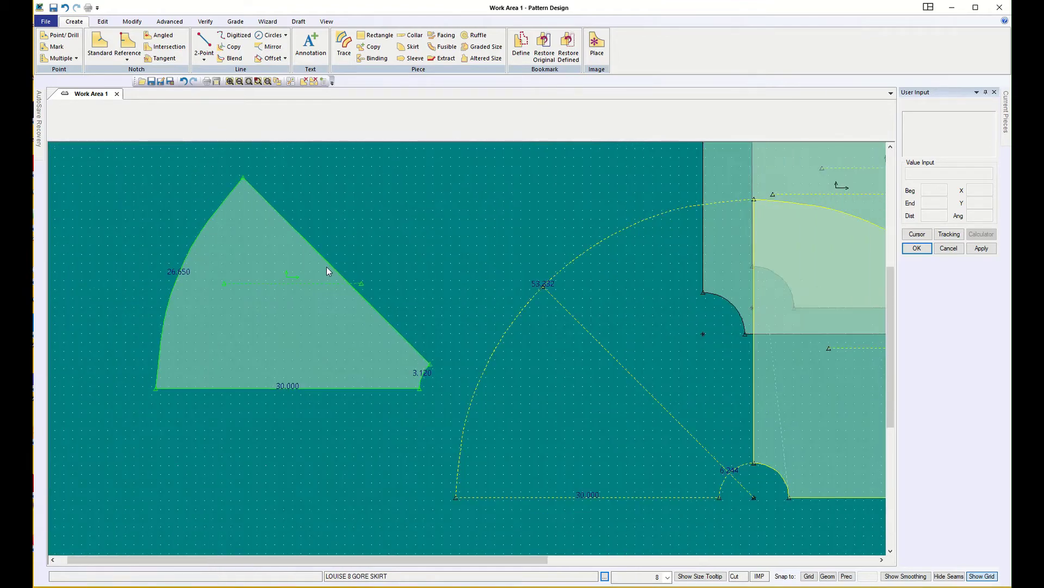
left_click_drag(311, 345, 278, 350)
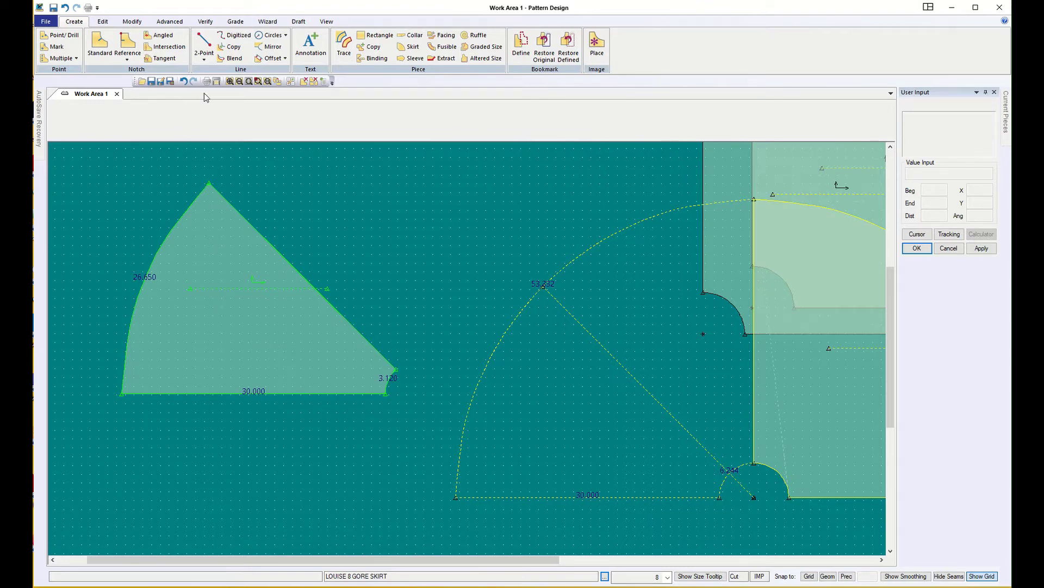
Step: Draw a line joining the midpoints of the gore's curved and 3.120 edges, then slide the quarter-circle piece left
left_click(205, 44)
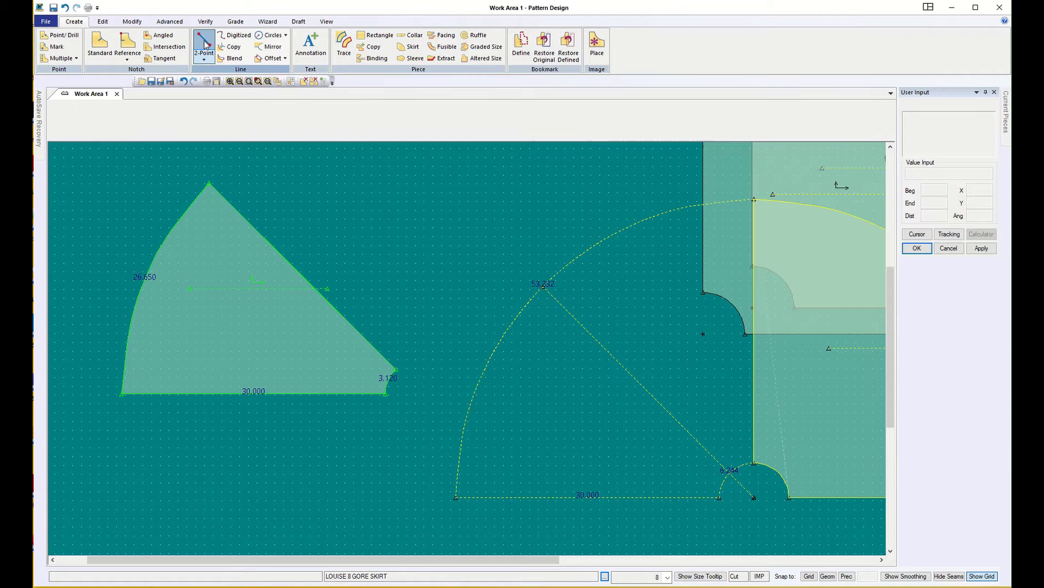
right_click(441, 215)
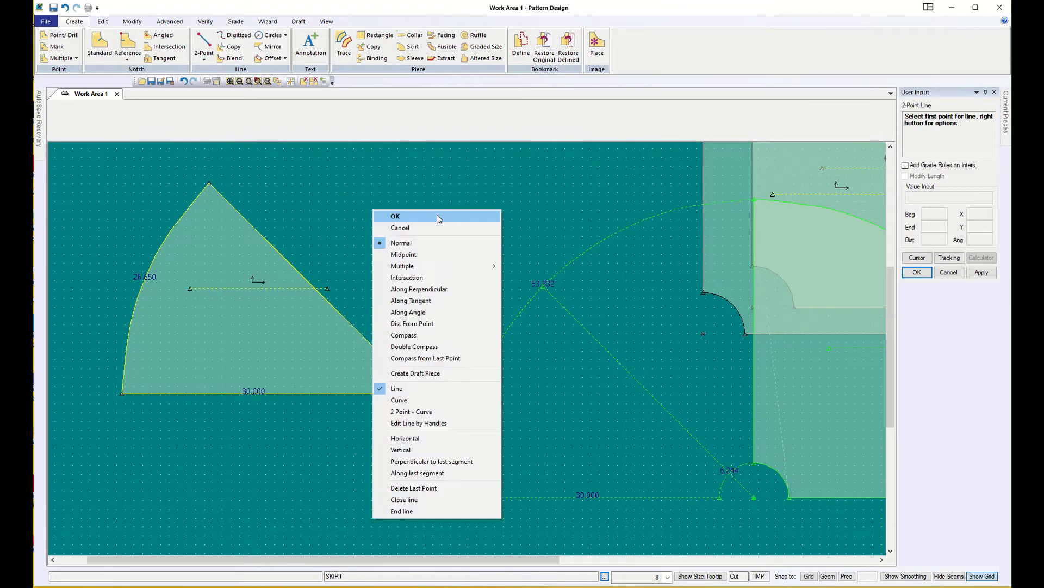
left_click(405, 256)
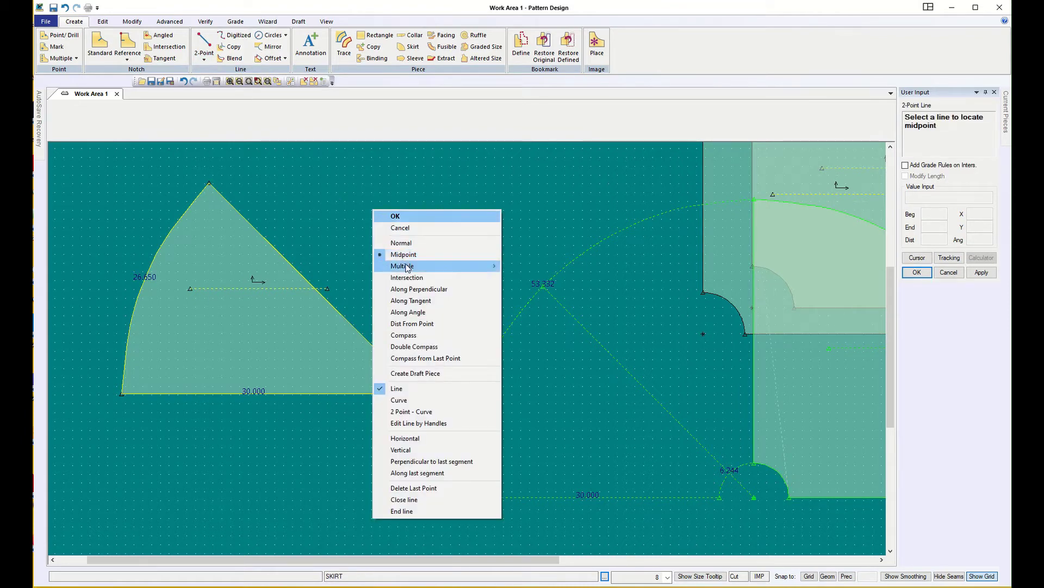
left_click(145, 296)
right_click(145, 293)
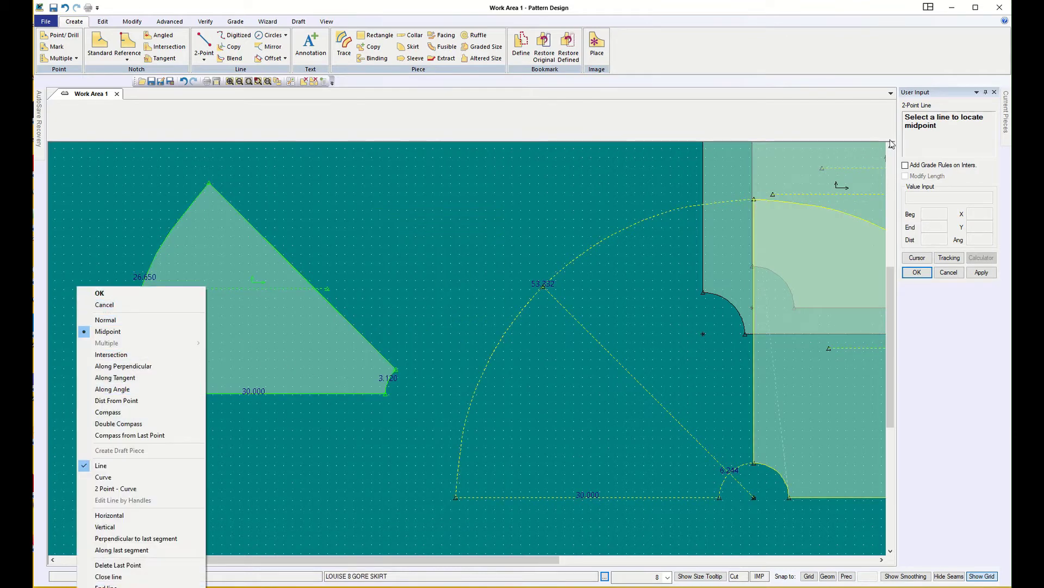
left_click(387, 383)
right_click(387, 384)
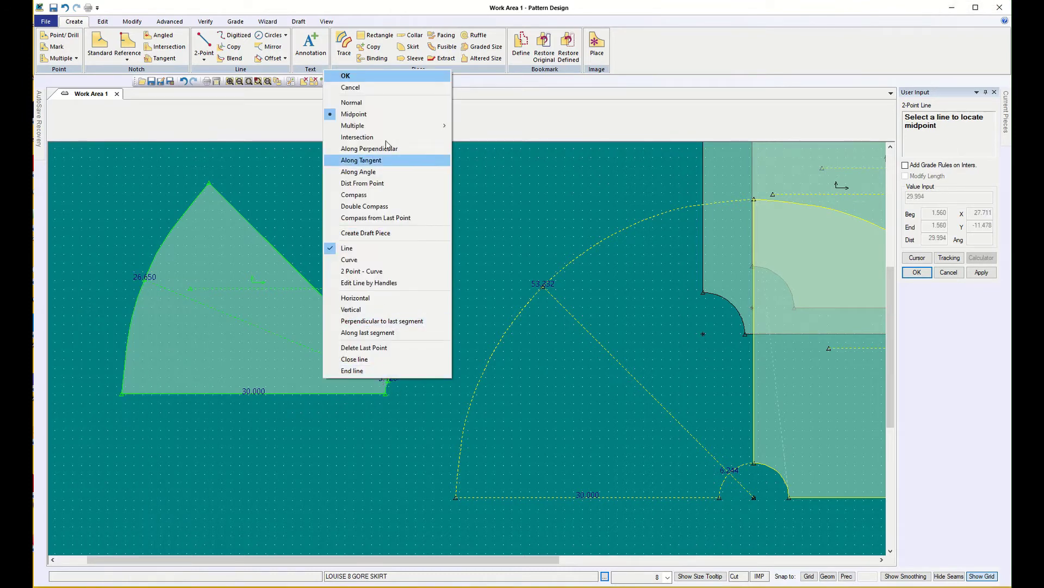
left_click(381, 76)
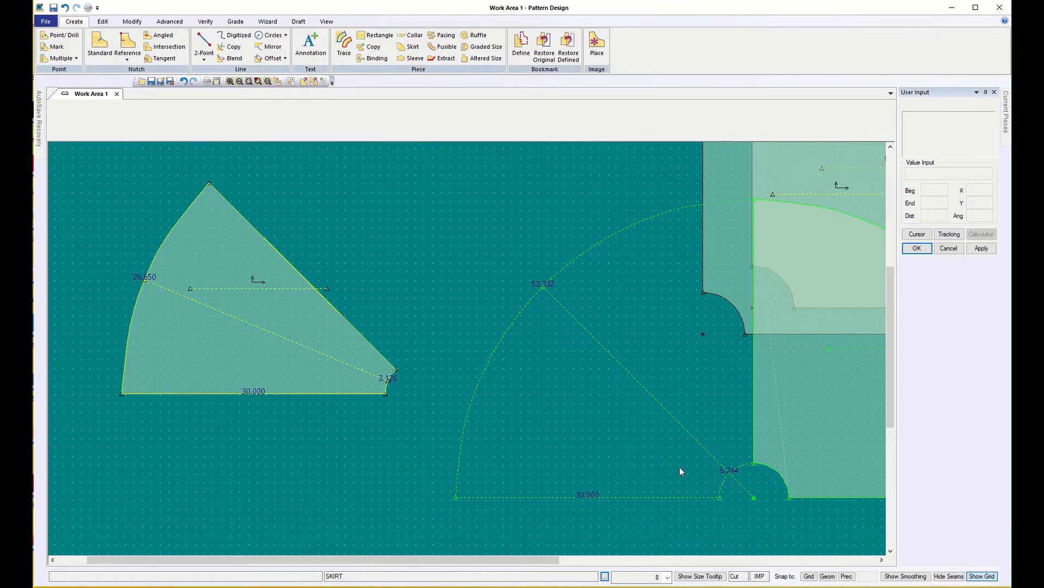
left_click_drag(751, 405, 512, 413)
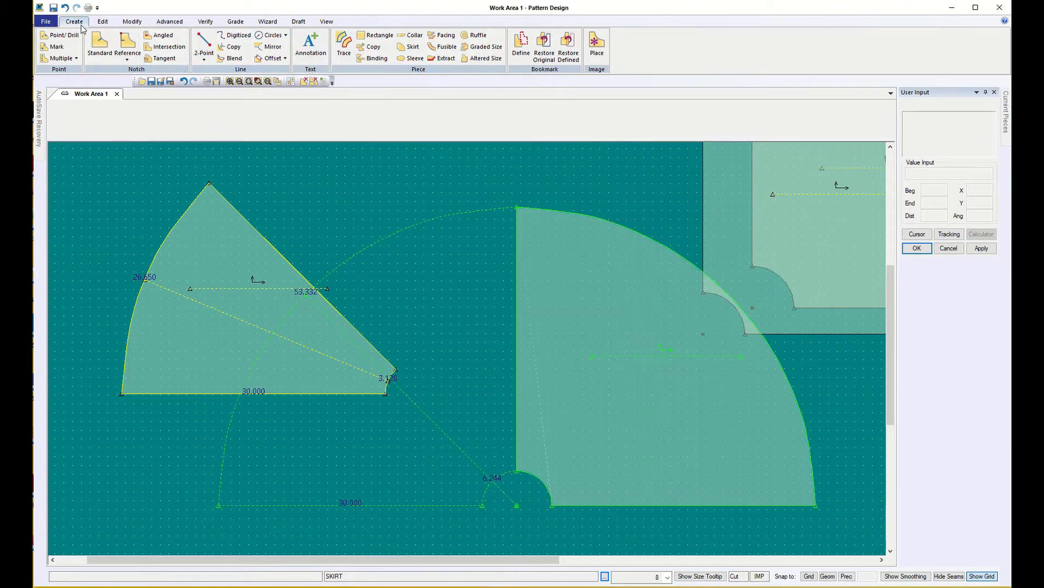
Step: Draw a 2-point line on the quarter-circle piece, snapped to its outer curved edge's midpoint
left_click(204, 43)
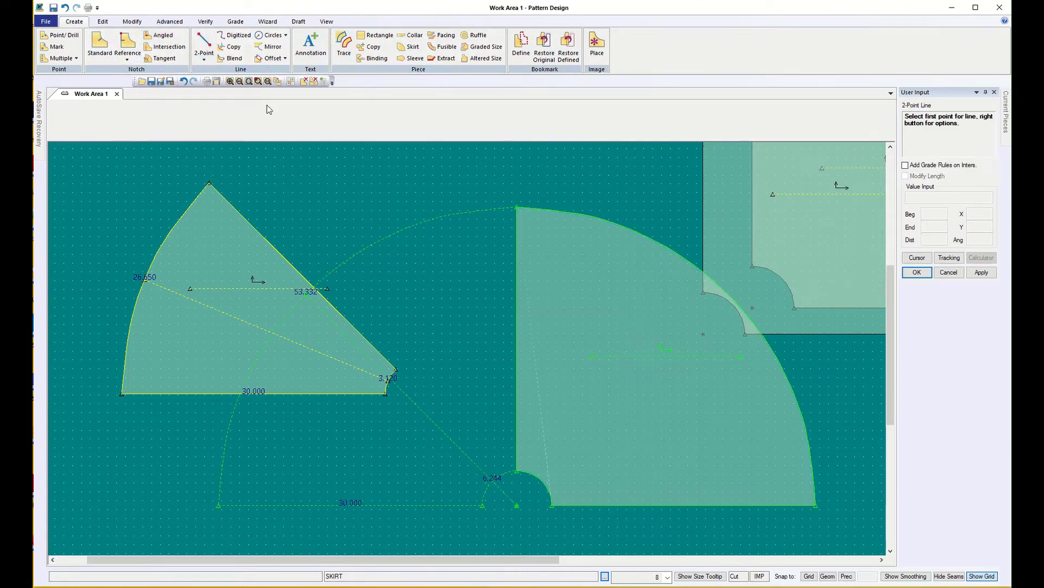
right_click(349, 200)
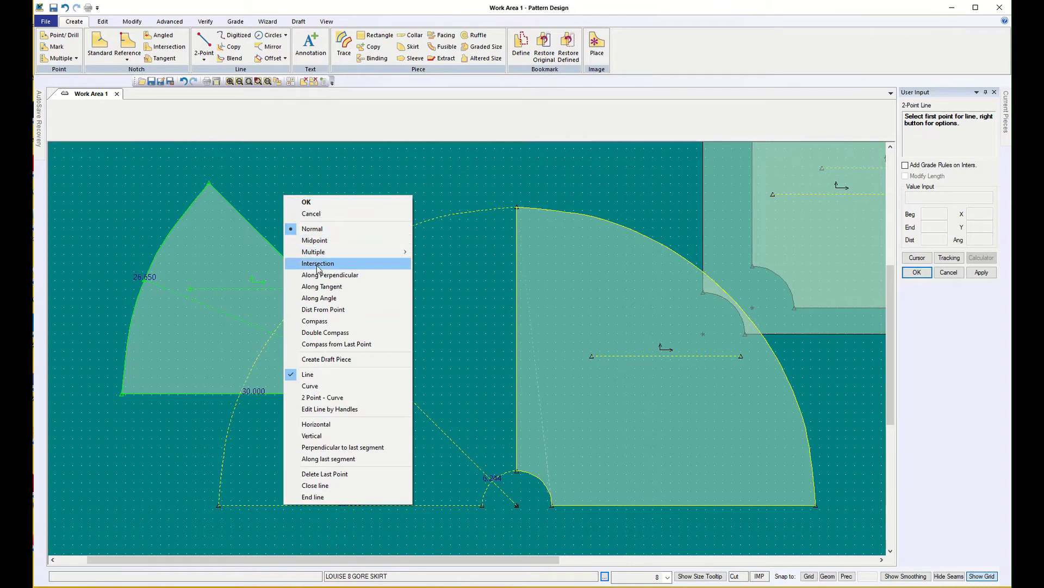
left_click(315, 242)
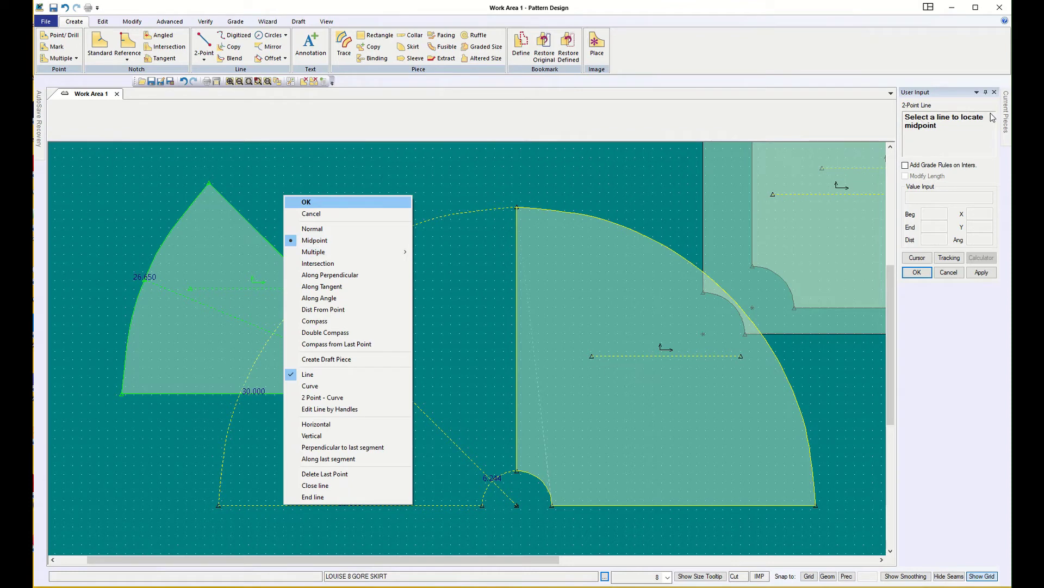
right_click(540, 484)
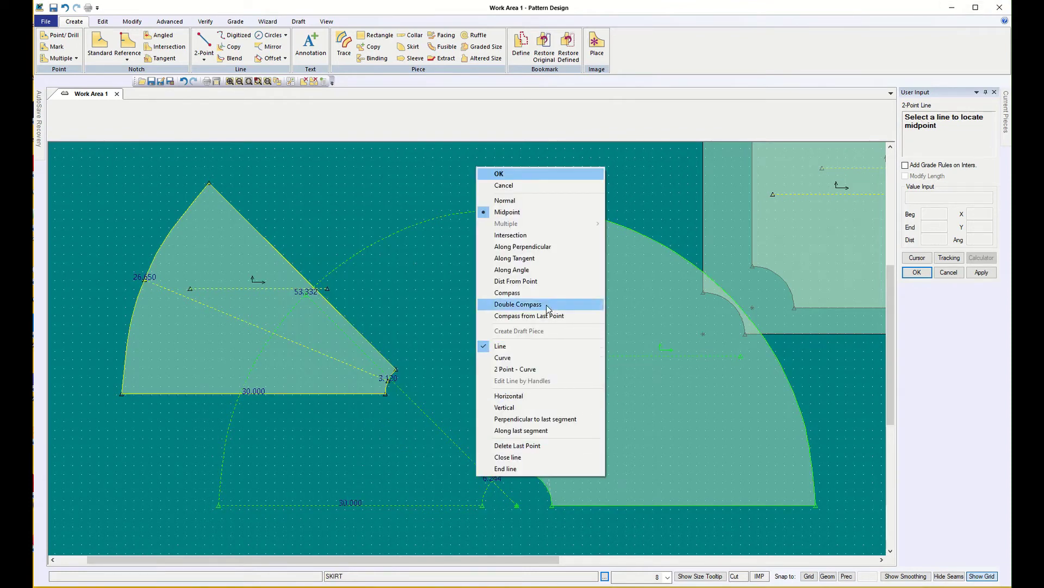
left_click(766, 363)
right_click(770, 354)
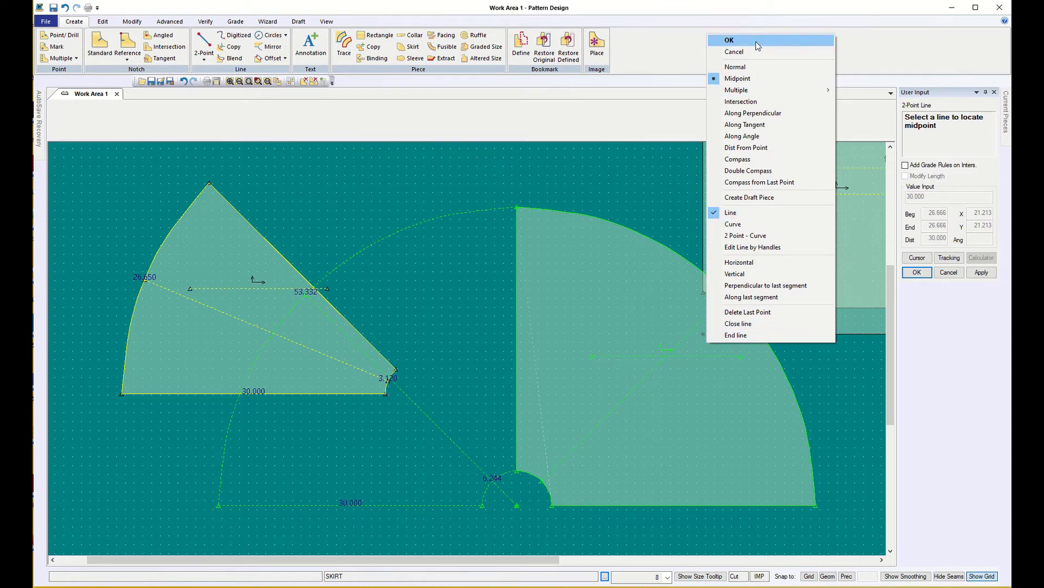
left_click(729, 40)
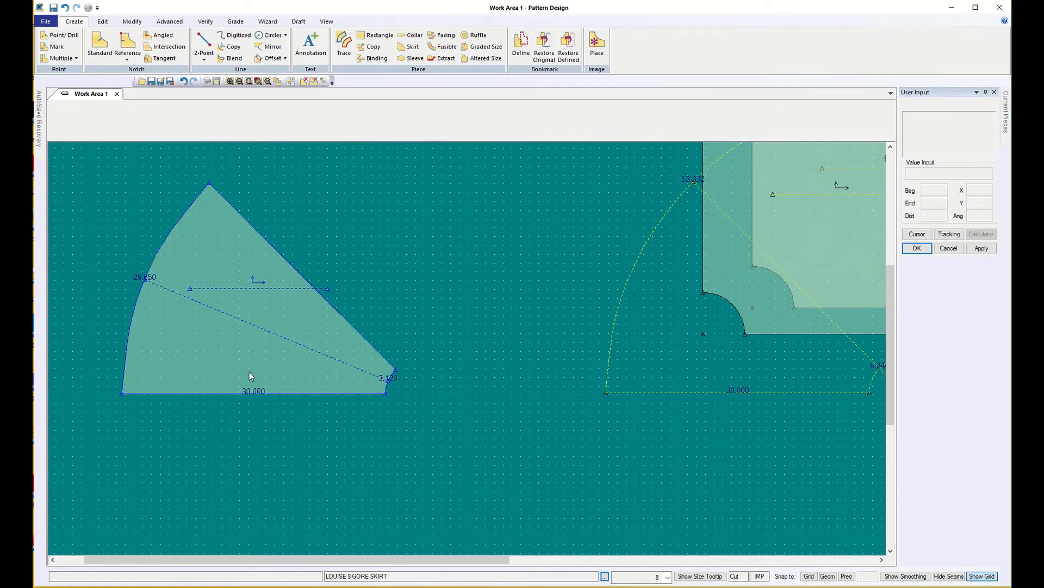
Step: Drag the gore wedge down and to the right so it stands clear of the skirt piece
left_click_drag(249, 371, 336, 411)
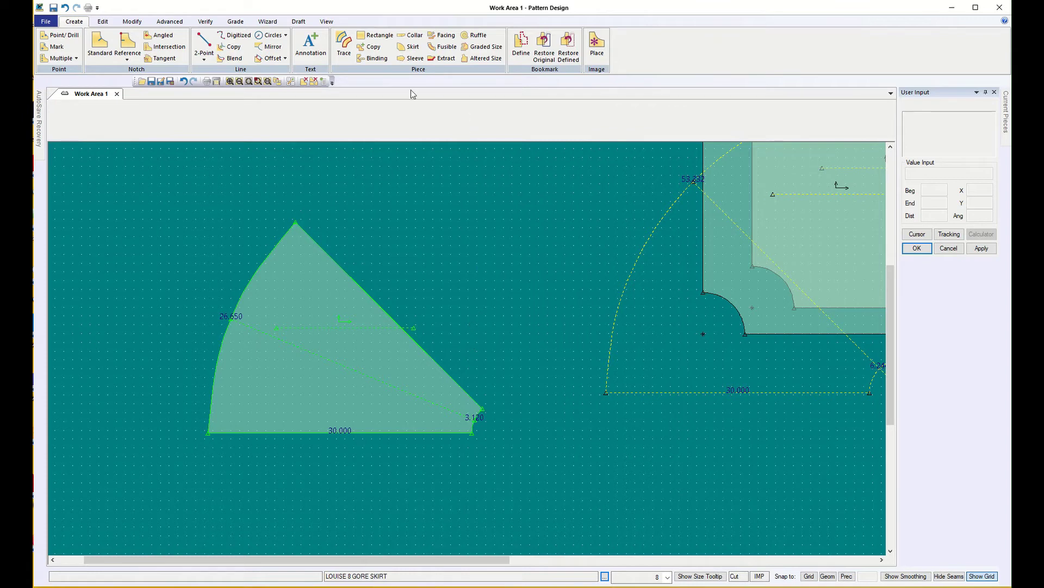
Step: Create a small rectangle piece above the gore and keep its default name P2
left_click(376, 35)
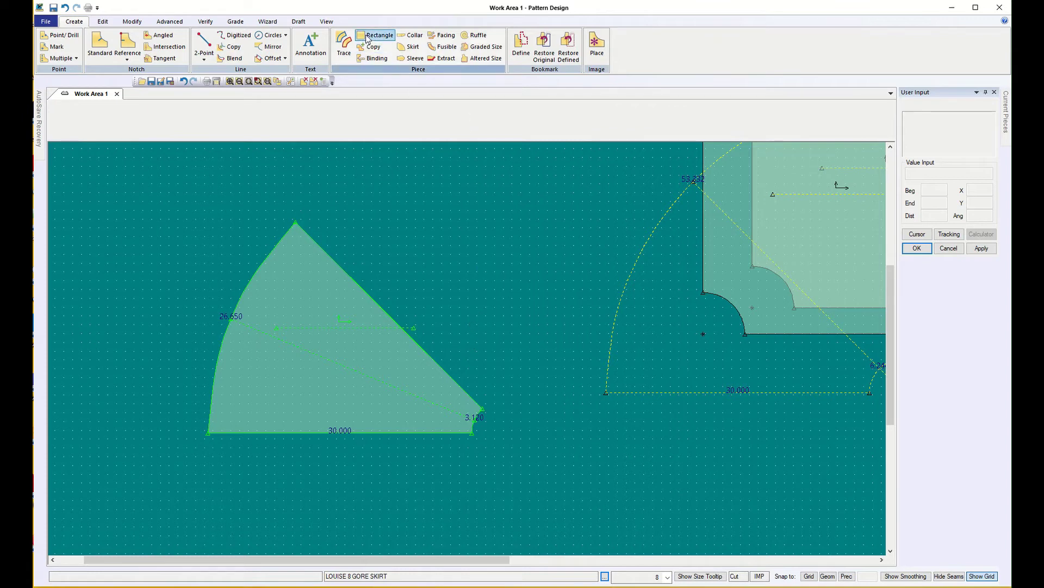
left_click(438, 181)
left_click(564, 249)
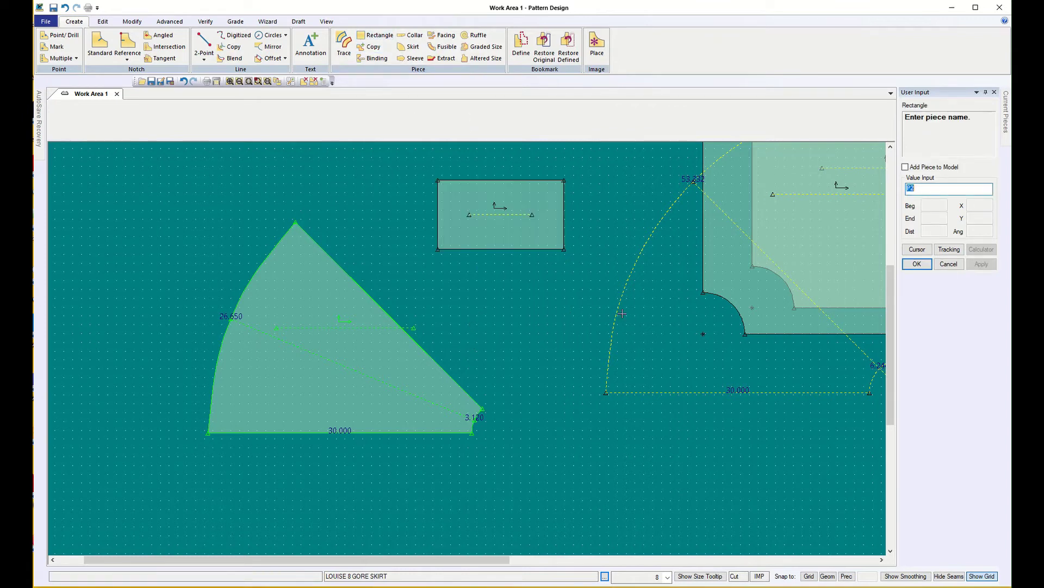
left_click(917, 264)
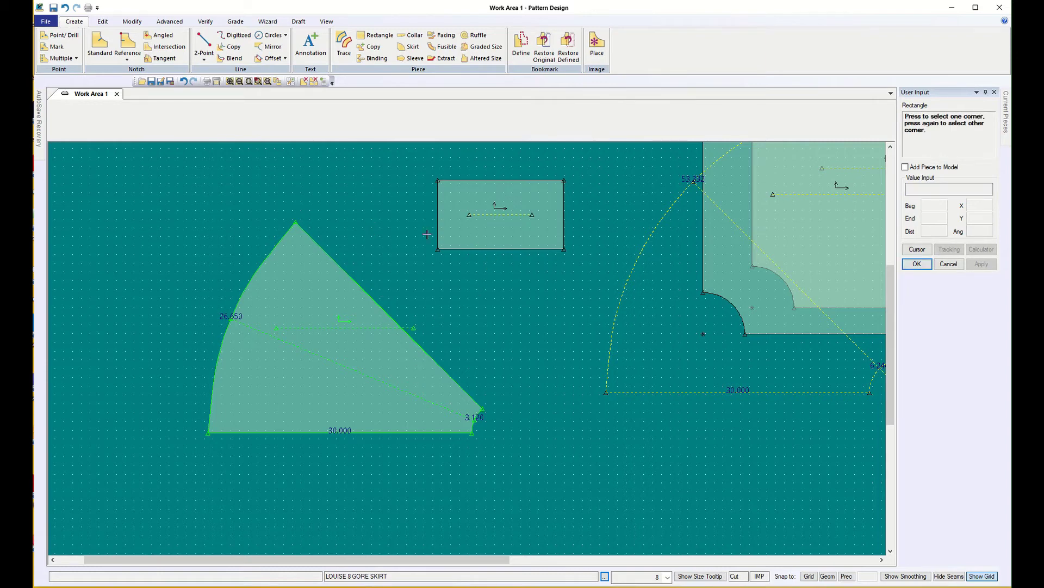
Step: Use Set/Rotate to align the gore's centre line with P2's bottom edge, then place the gore at left
left_click(132, 21)
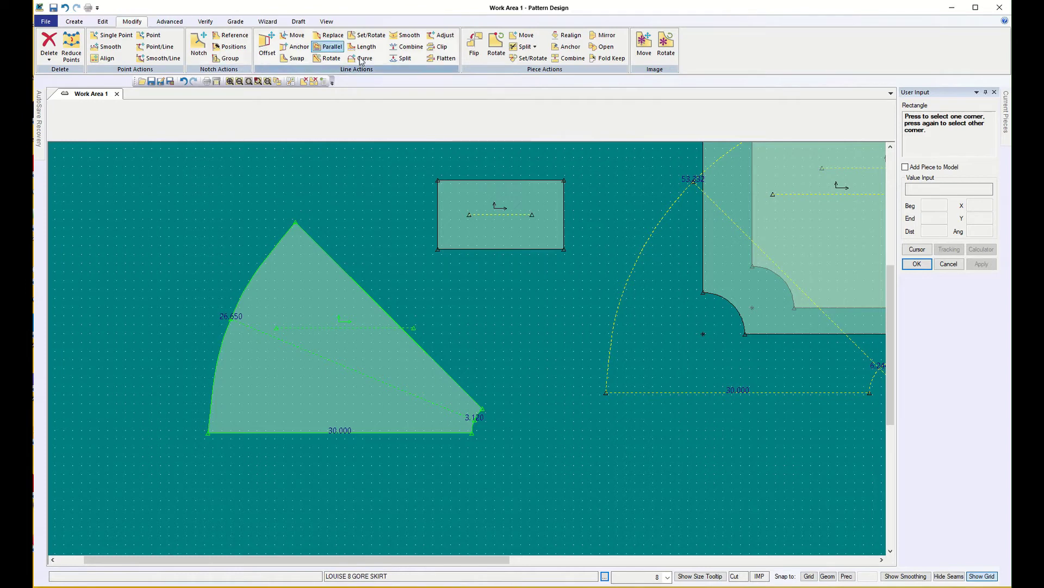
left_click(526, 59)
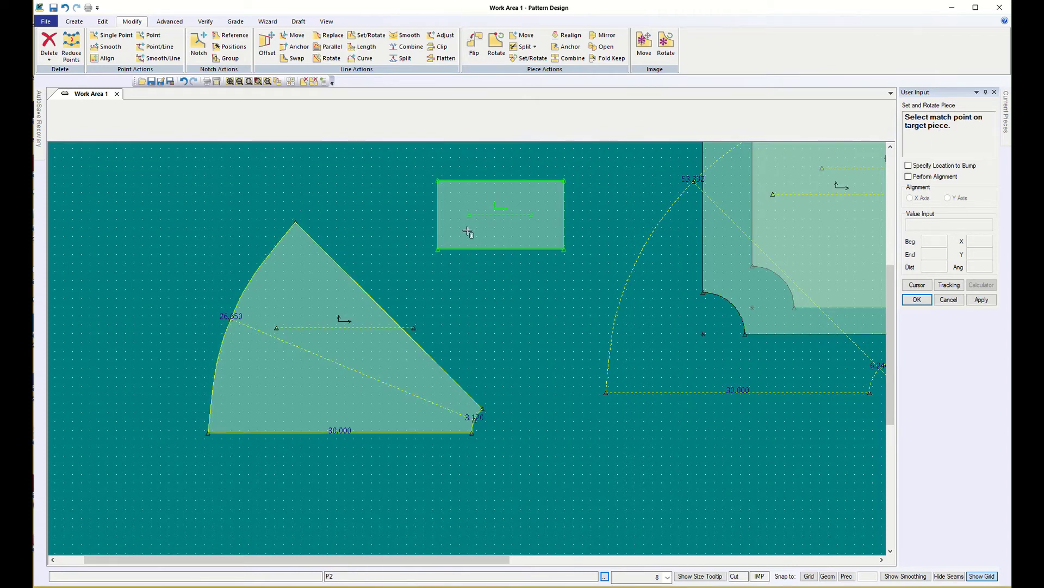
left_click(468, 249)
left_click(523, 248)
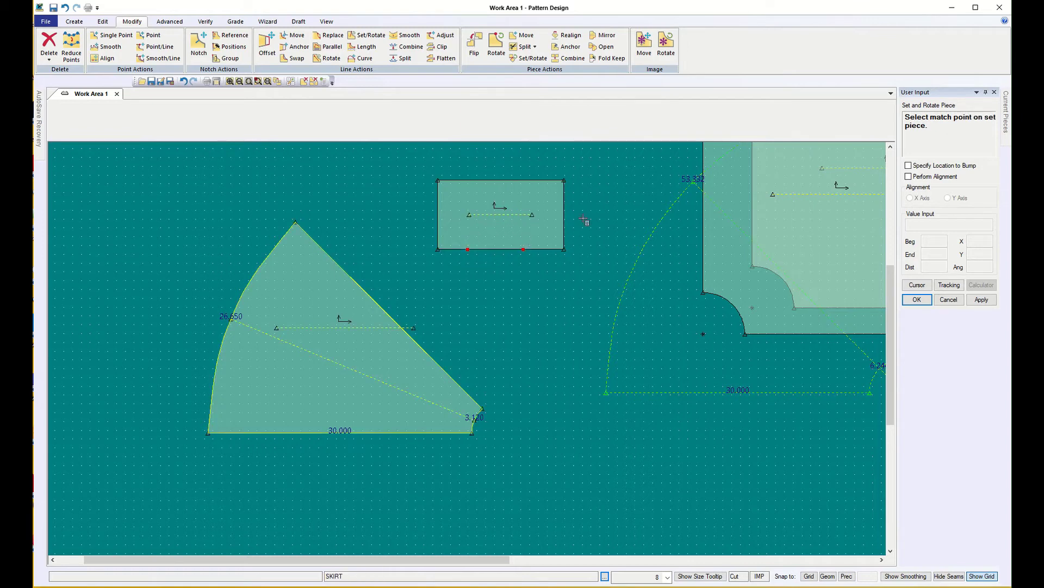
left_click(314, 353)
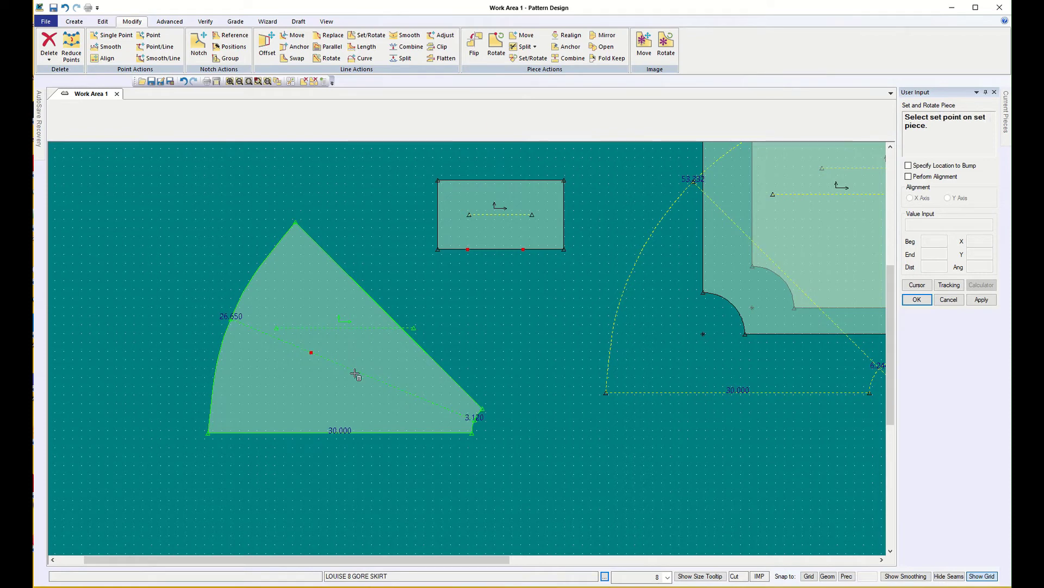
left_click(382, 383)
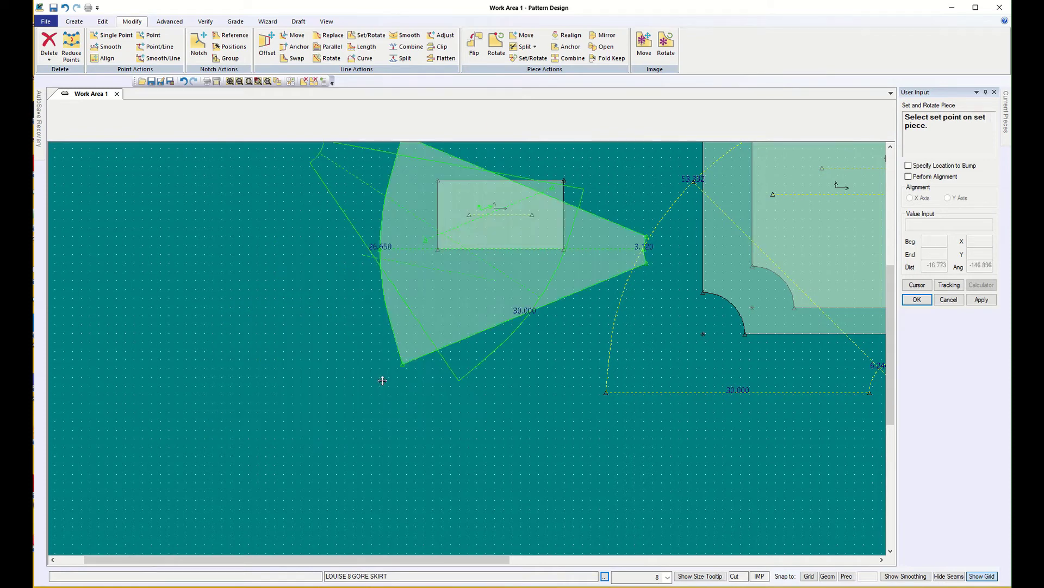
left_click(949, 299)
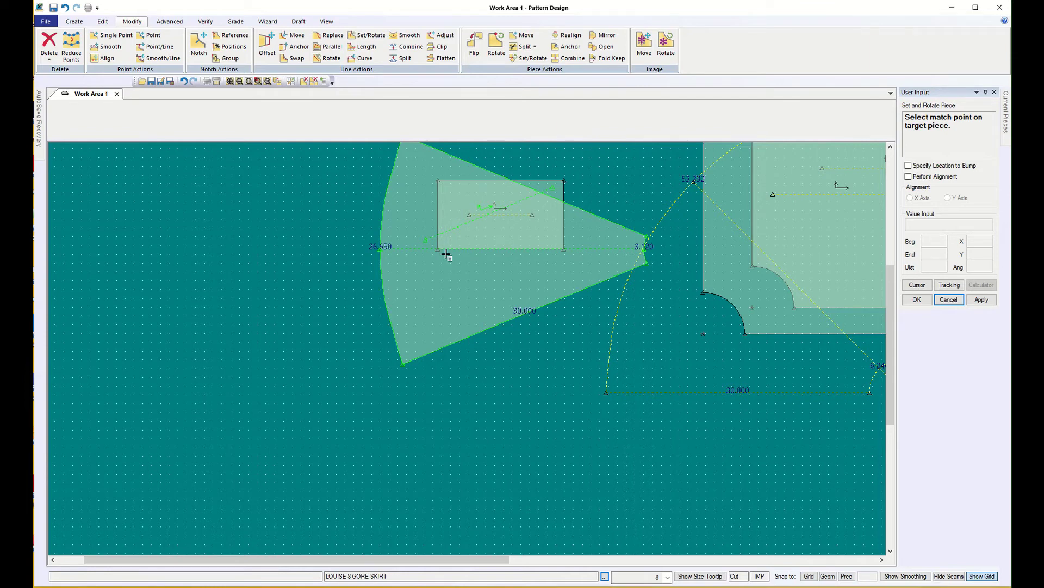
left_click(916, 300)
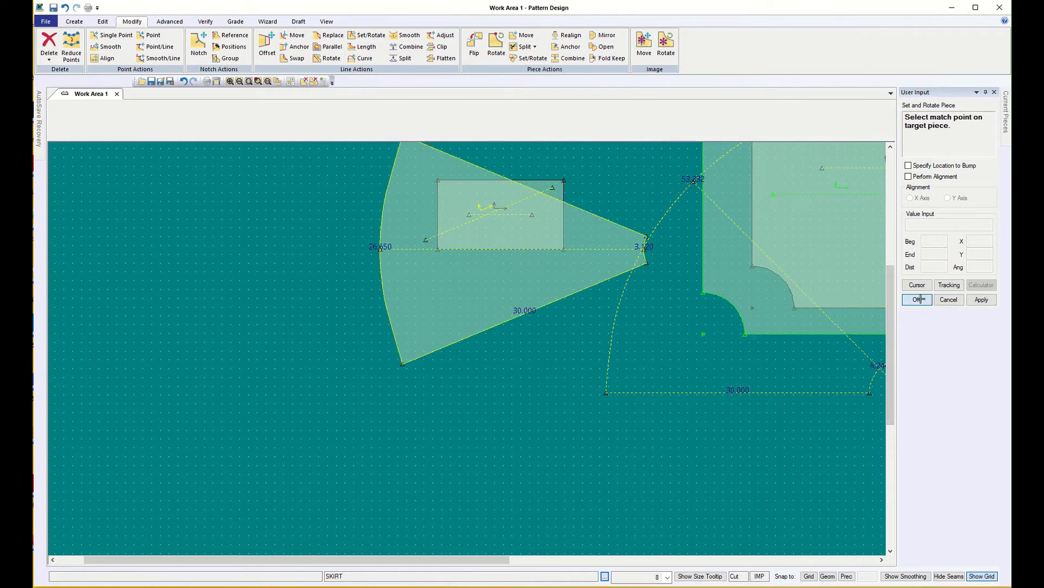
left_click(308, 340)
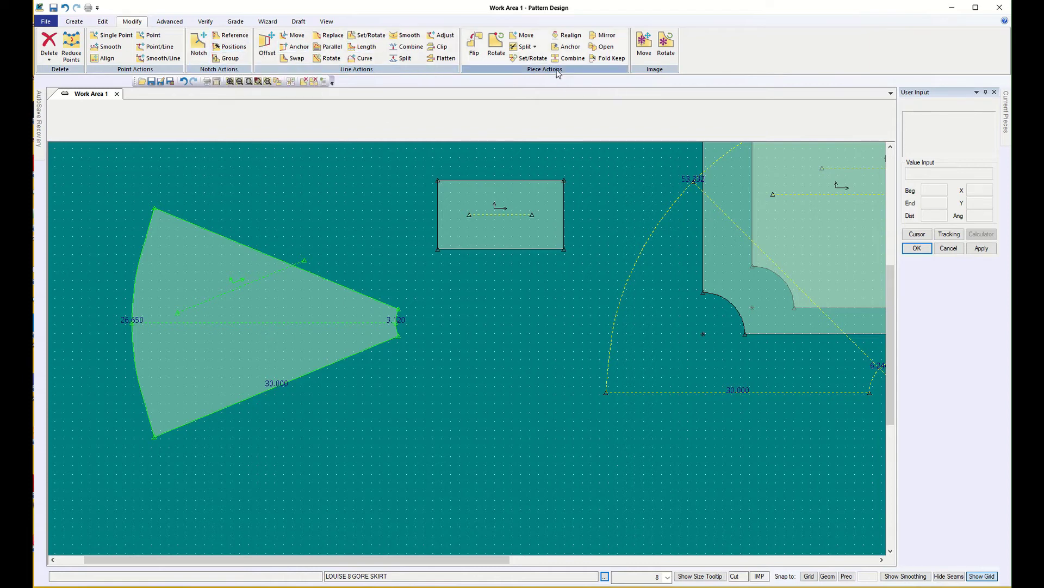
Step: Realign only the gore's grain line so it runs horizontally
left_click(569, 35)
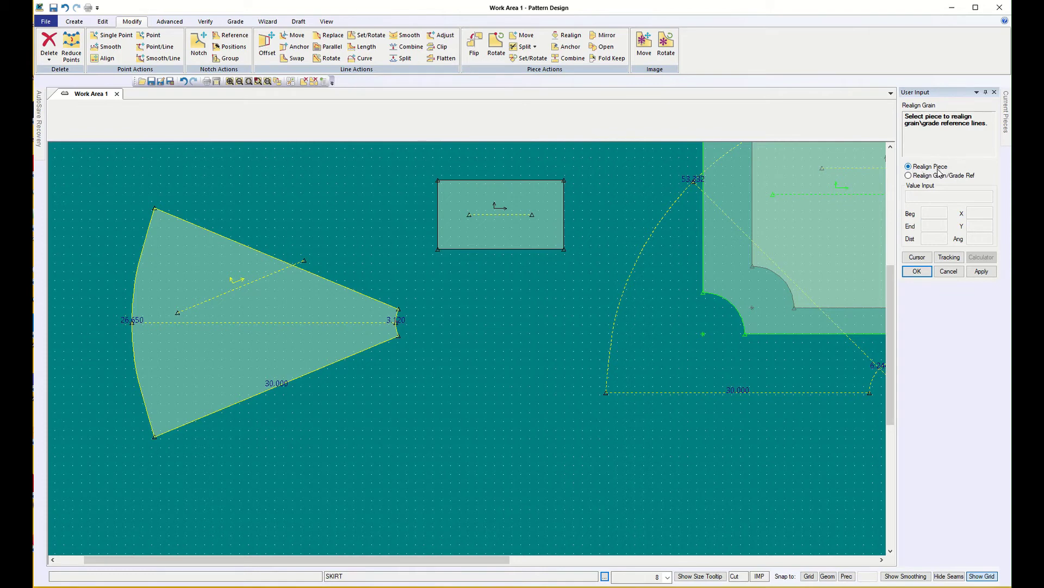
left_click(908, 176)
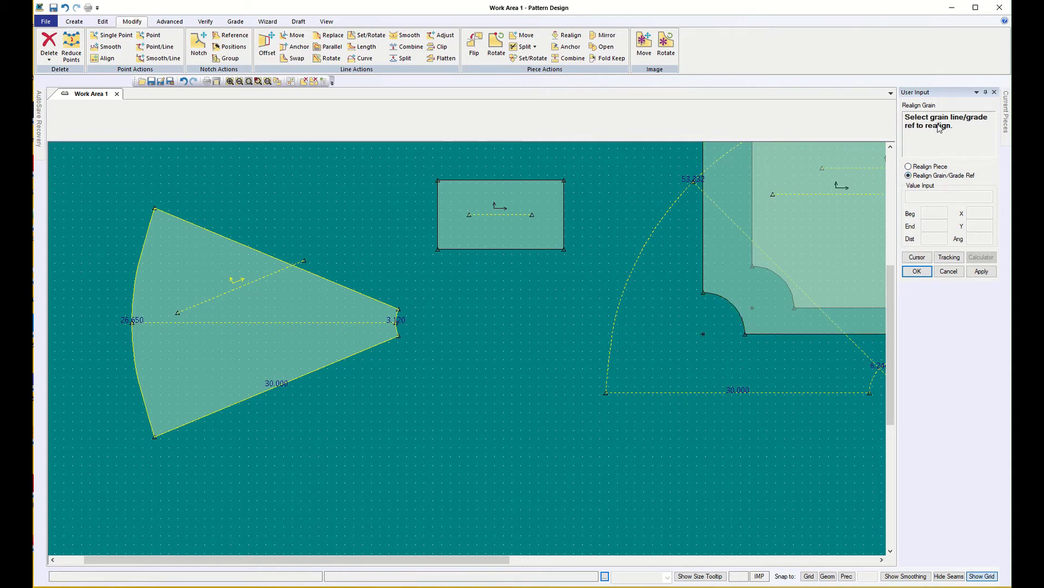
left_click(264, 277)
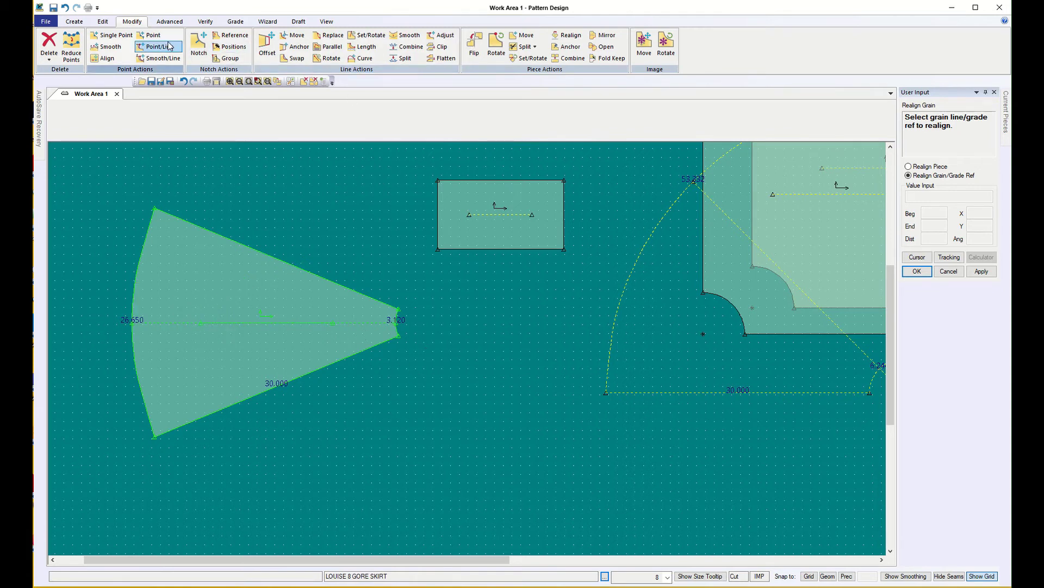
Step: Delete the dashed line across the gore with Modify > Delete > Lines
left_click(54, 50)
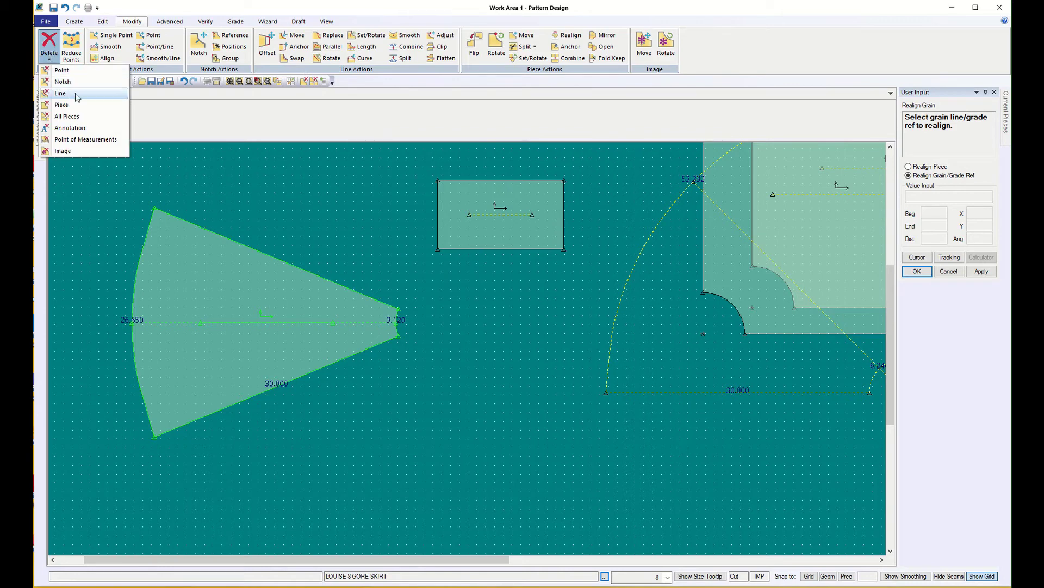
left_click(76, 96)
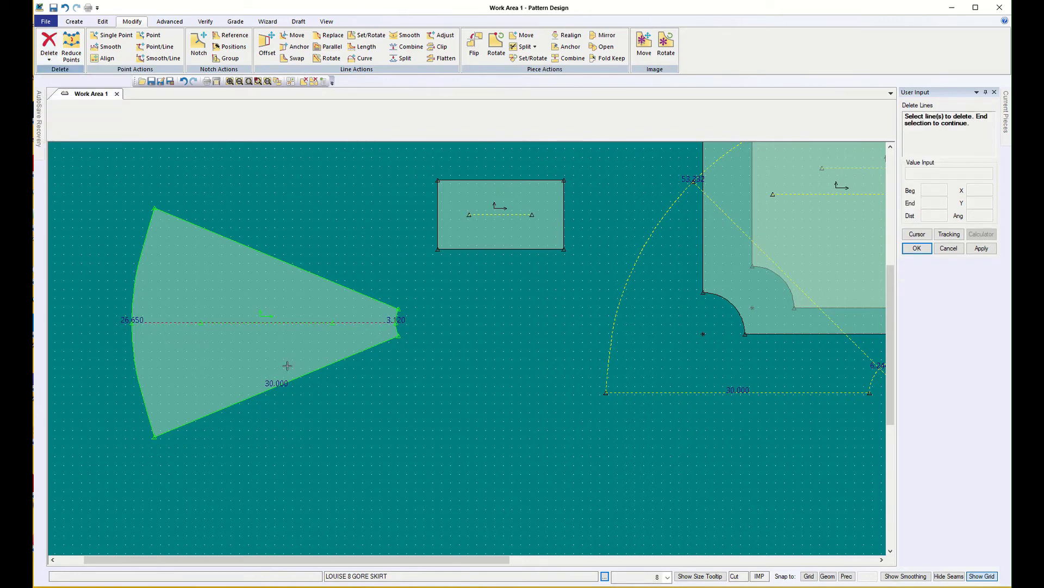
right_click(409, 384)
left_click(410, 385)
right_click(214, 352)
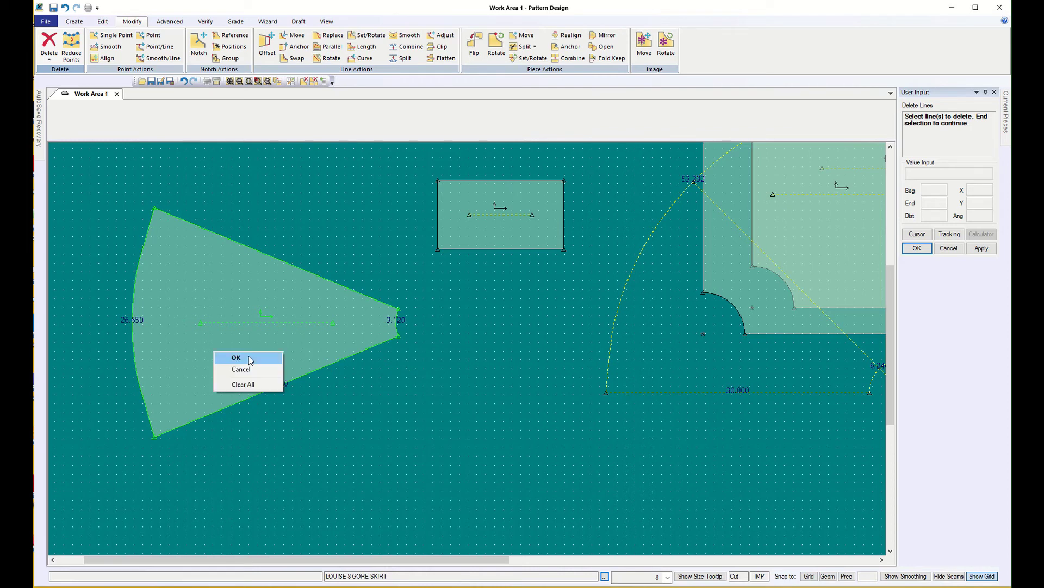
left_click(948, 248)
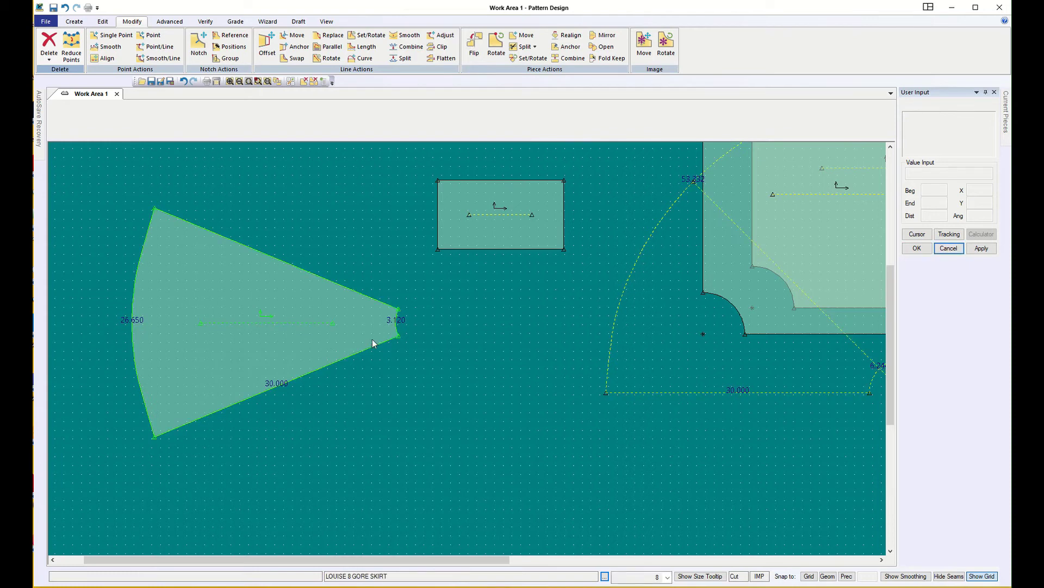
Step: Send the gore to the piece menu, drag it back onto the canvas, and park it upper left
right_click(238, 349)
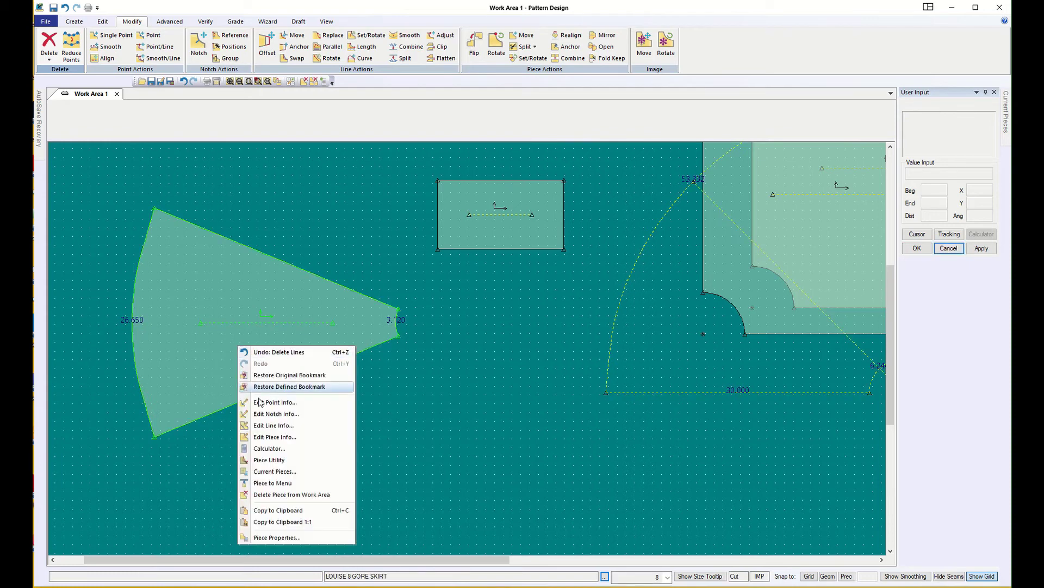
left_click(278, 484)
left_click_drag(77, 112, 306, 387)
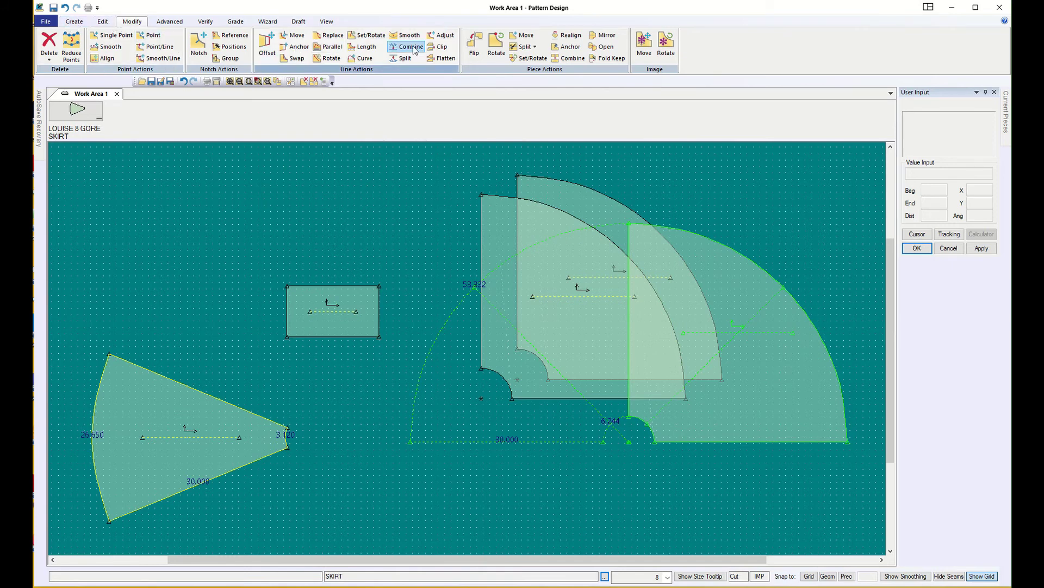
left_click(517, 48)
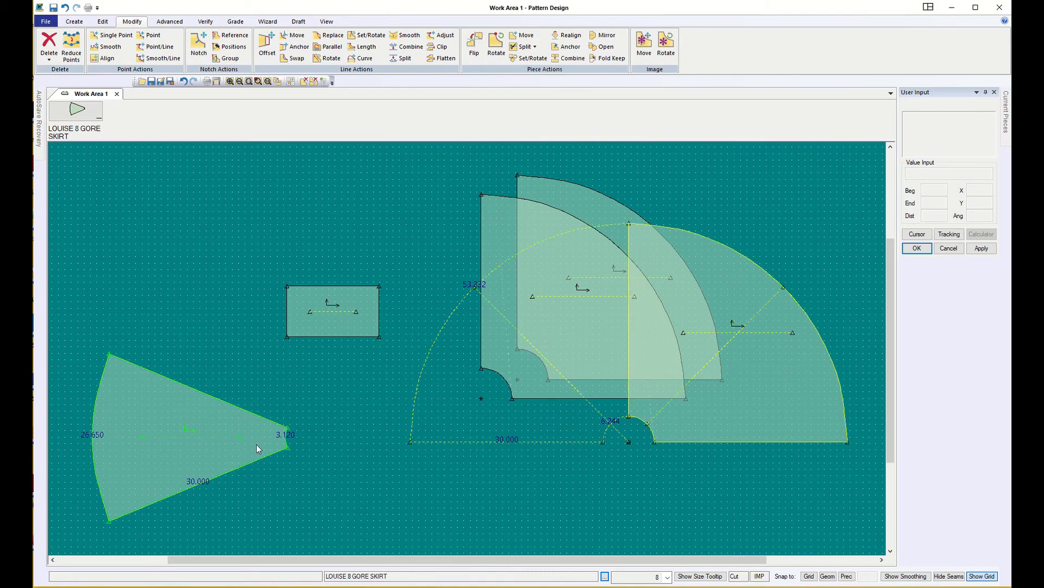
left_click_drag(198, 428, 205, 250)
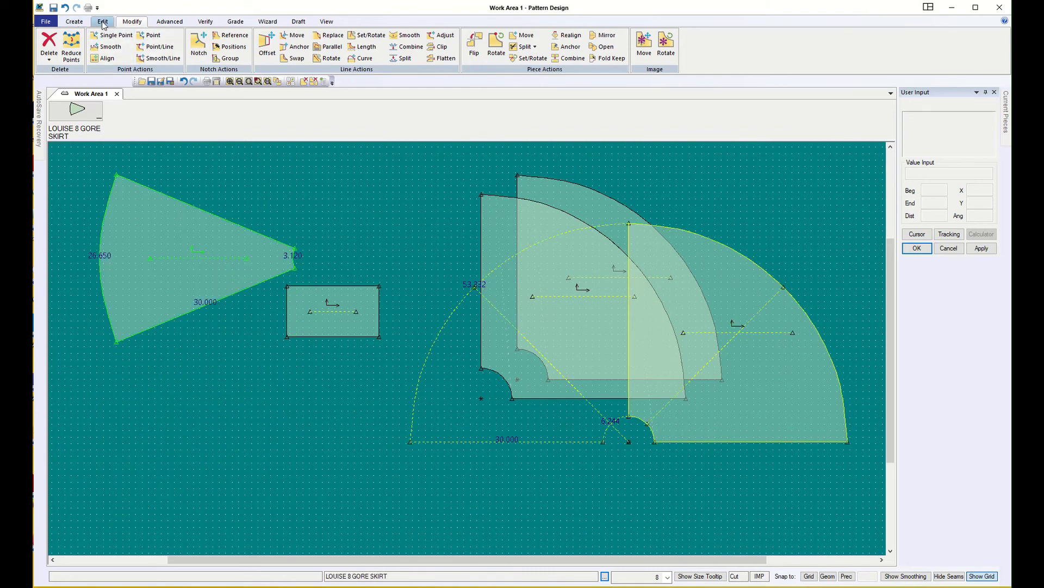
Step: Annotate the gore with the pattern name, 'repeating skirt gore' and 'Cut 8', clearing Character Size
left_click(74, 21)
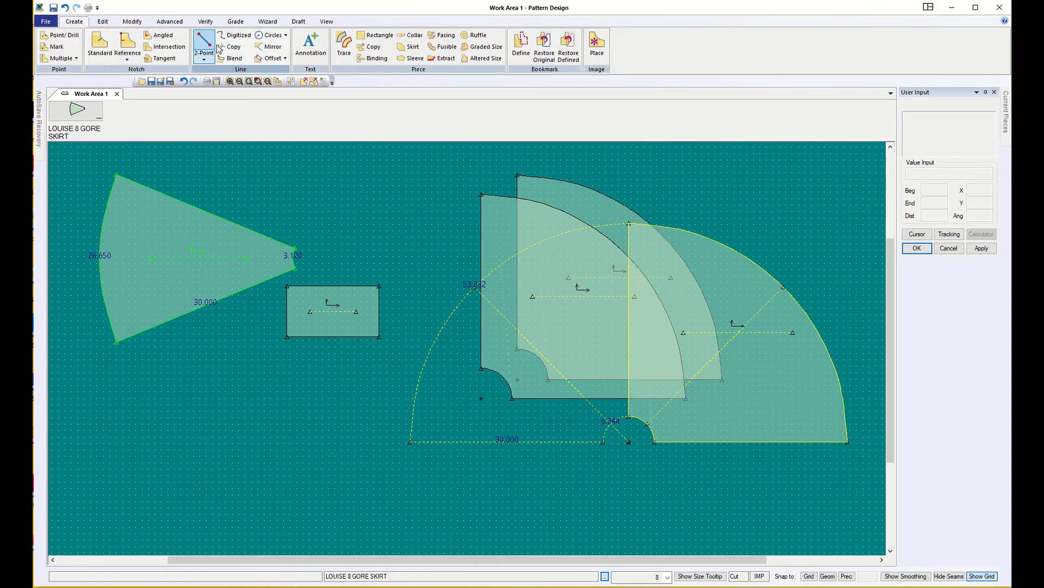
left_click(311, 47)
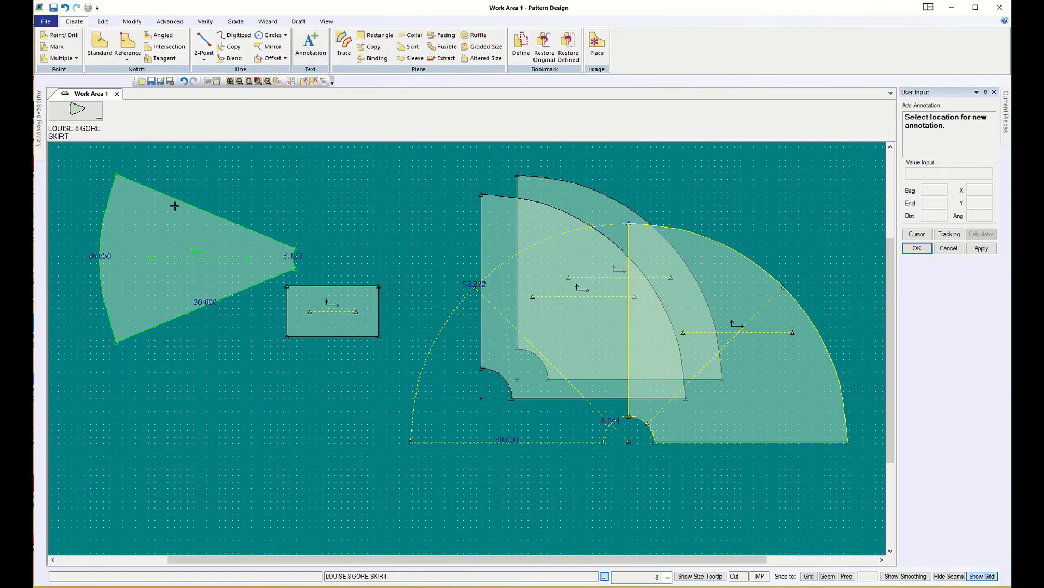
left_click(121, 236)
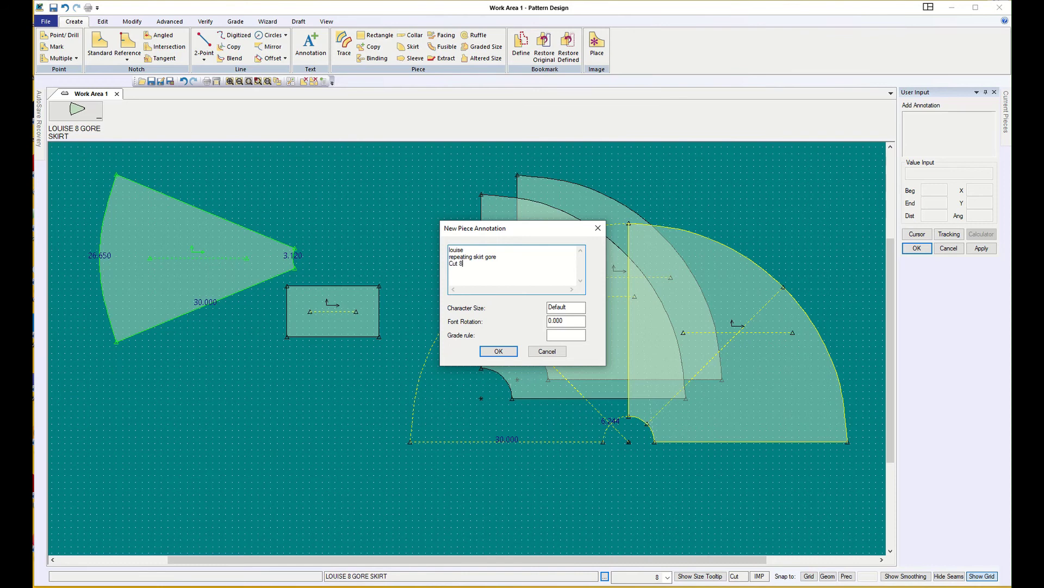
double_click(565, 307)
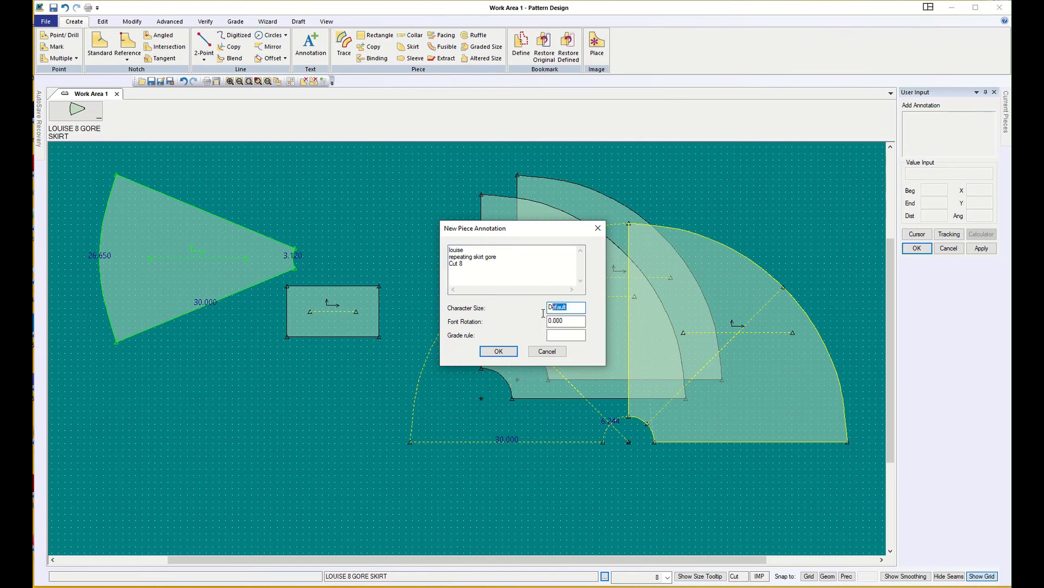
key("BackSpace")
left_click(498, 351)
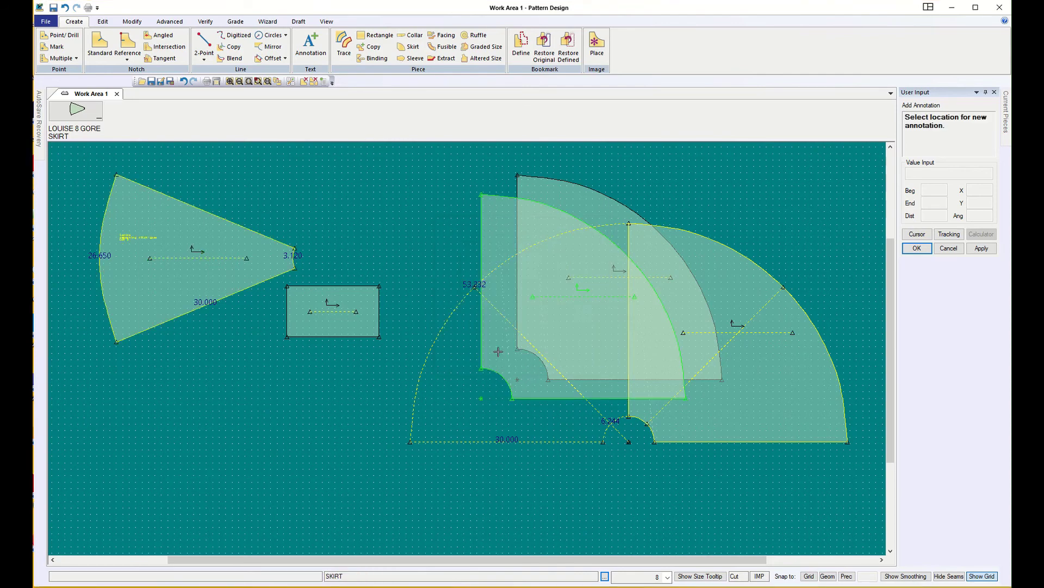
scroll(126, 239, "up", 6)
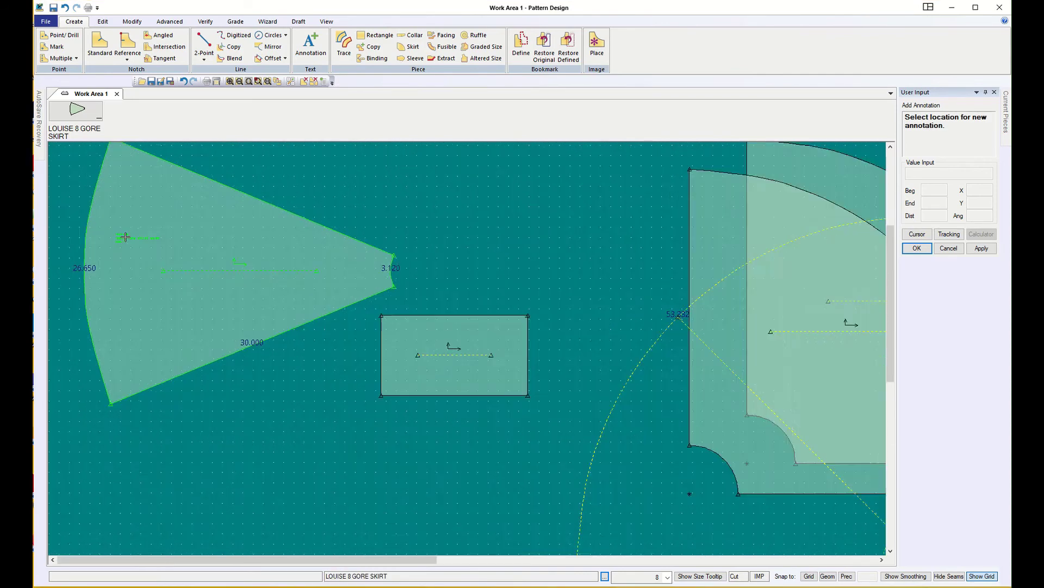
scroll(122, 237, "up", 2)
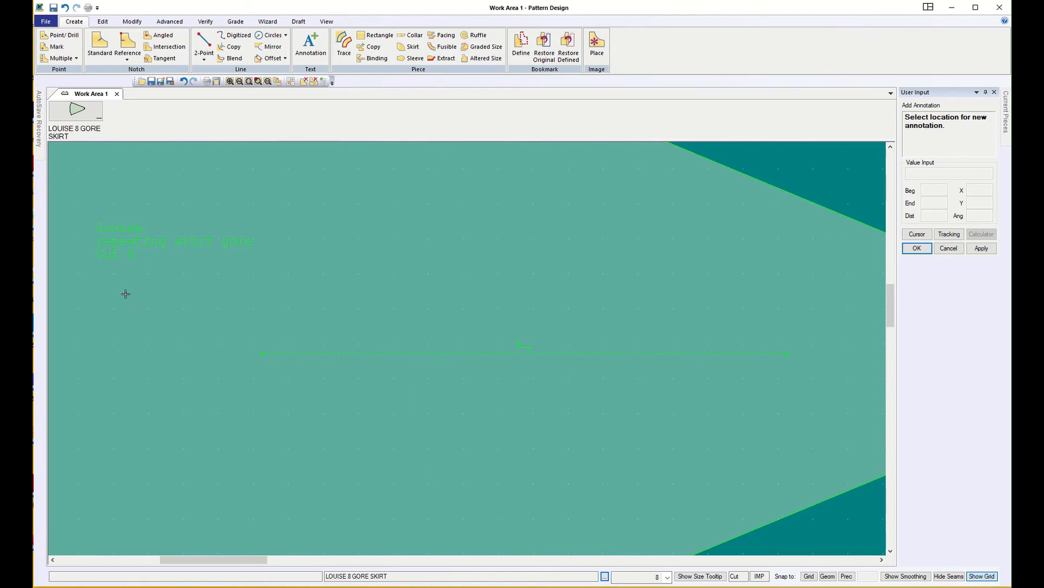
scroll(197, 350, "down", 6)
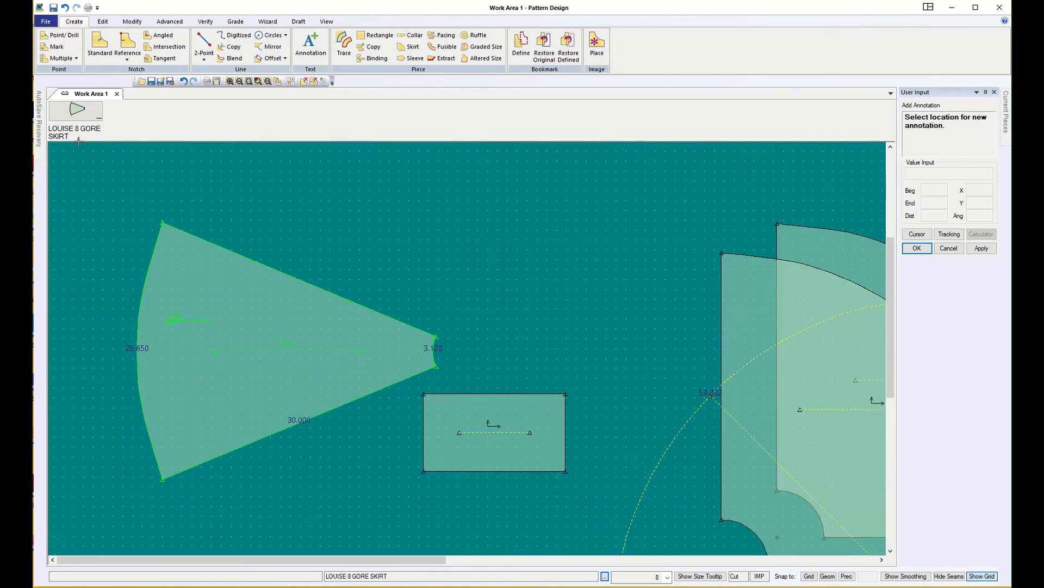
Step: Save both annotated gore pieces to the piece menu
left_click(53, 9)
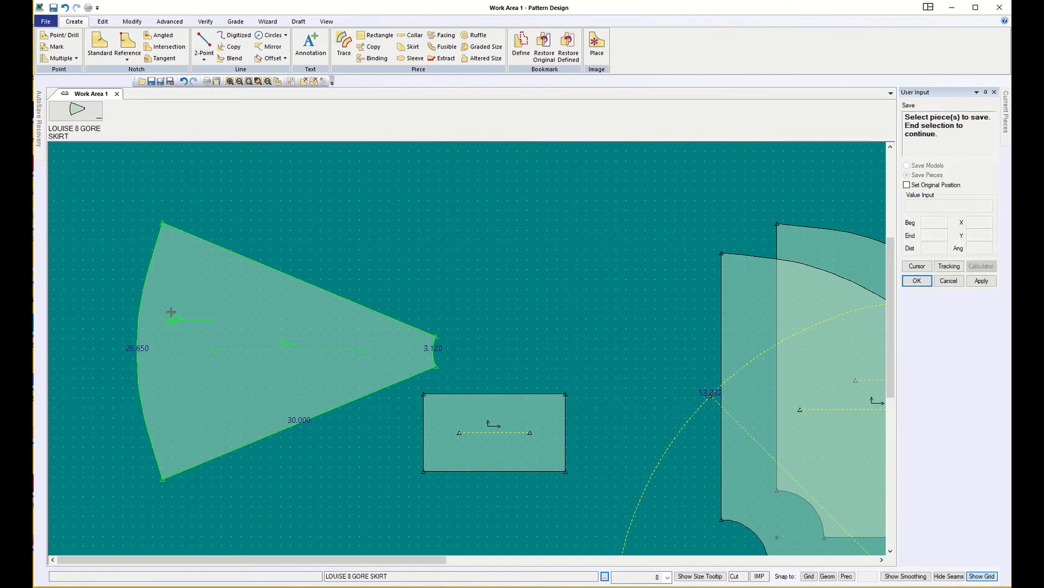
left_click(283, 311)
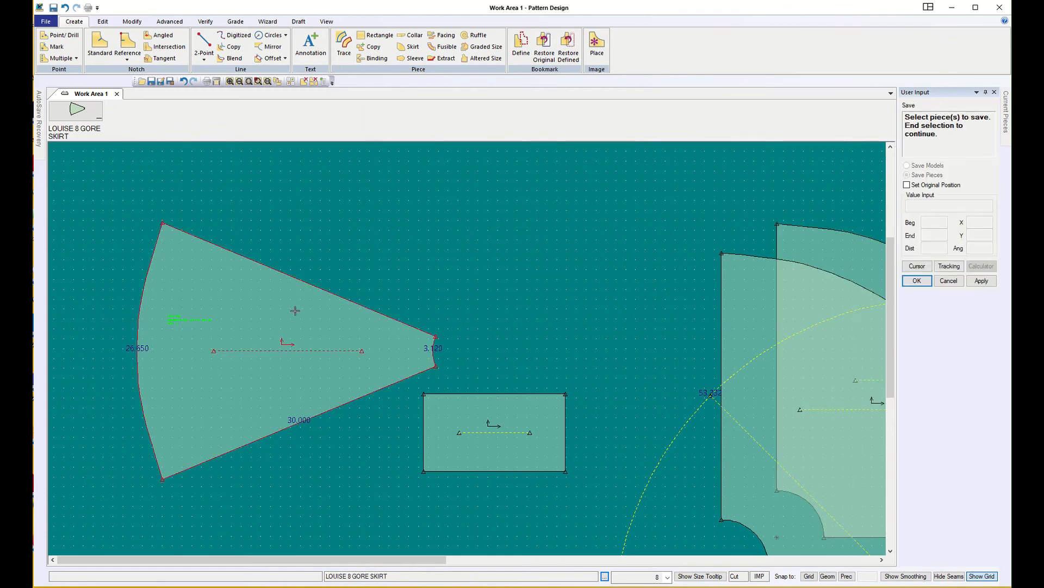
left_click(917, 280)
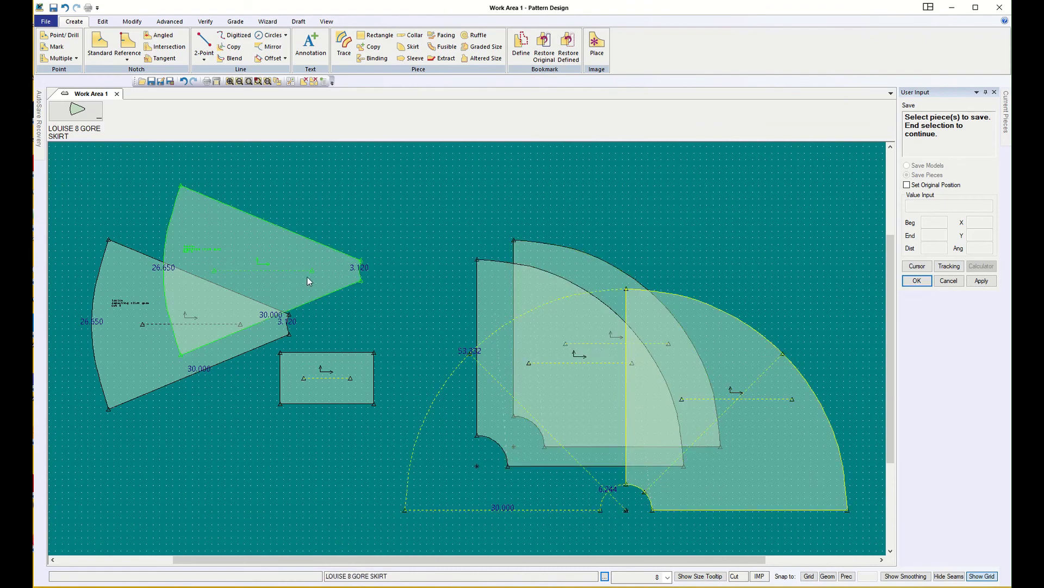
left_click(243, 254)
left_click(974, 281)
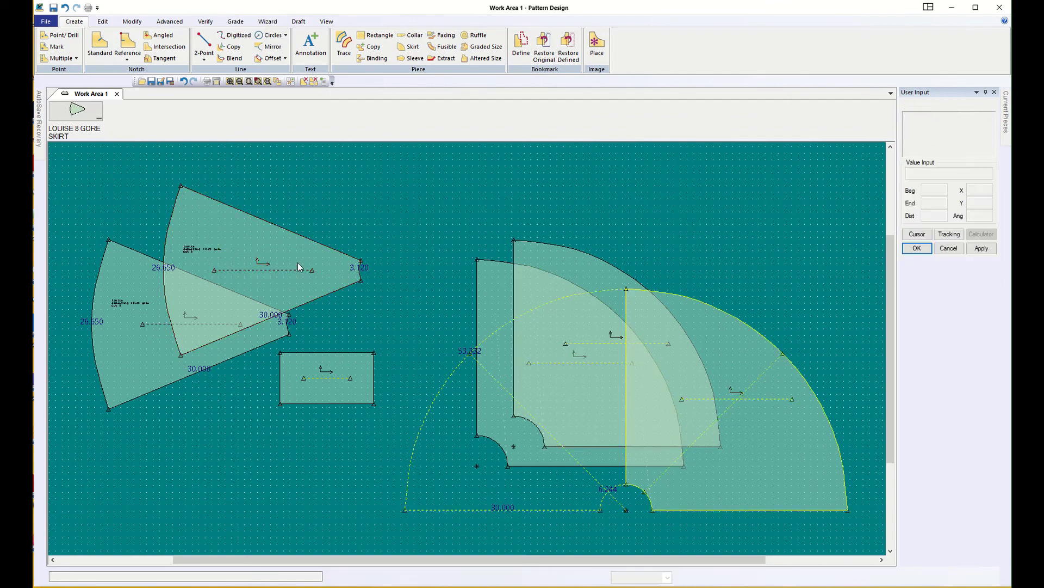
Step: Drag the two gores and the P2 rectangle together toward the top-left corner and left edge
left_click_drag(298, 262, 147, 150)
left_click_drag(228, 300, 177, 140)
left_click_drag(344, 388, 148, 213)
left_click_drag(501, 310, 55, 232)
left_click_drag(547, 283, 71, 270)
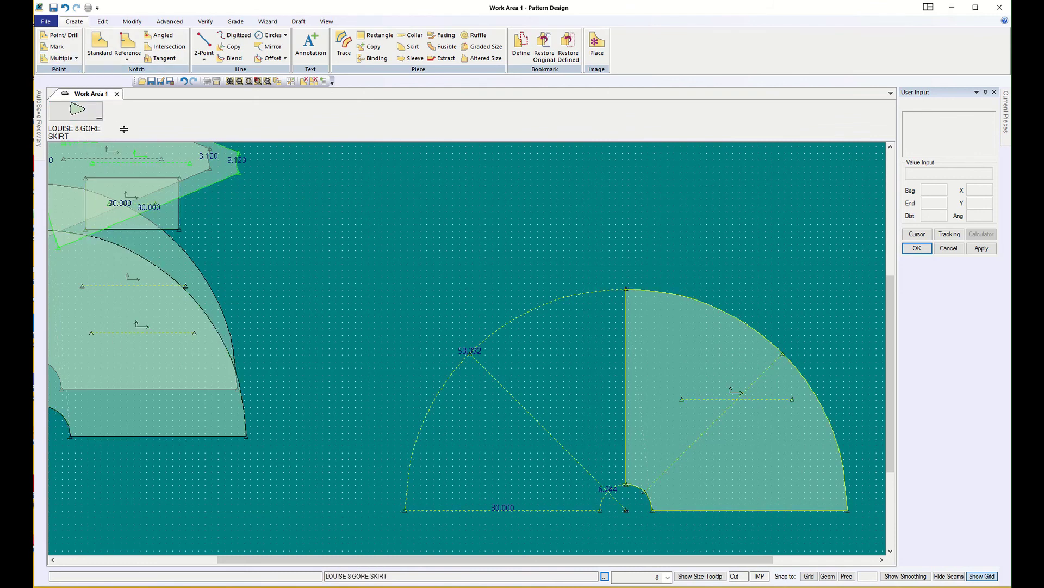
Step: Delete the left skirt piece and the rectangle piece with Modify > Delete > Piece
left_click(303, 82)
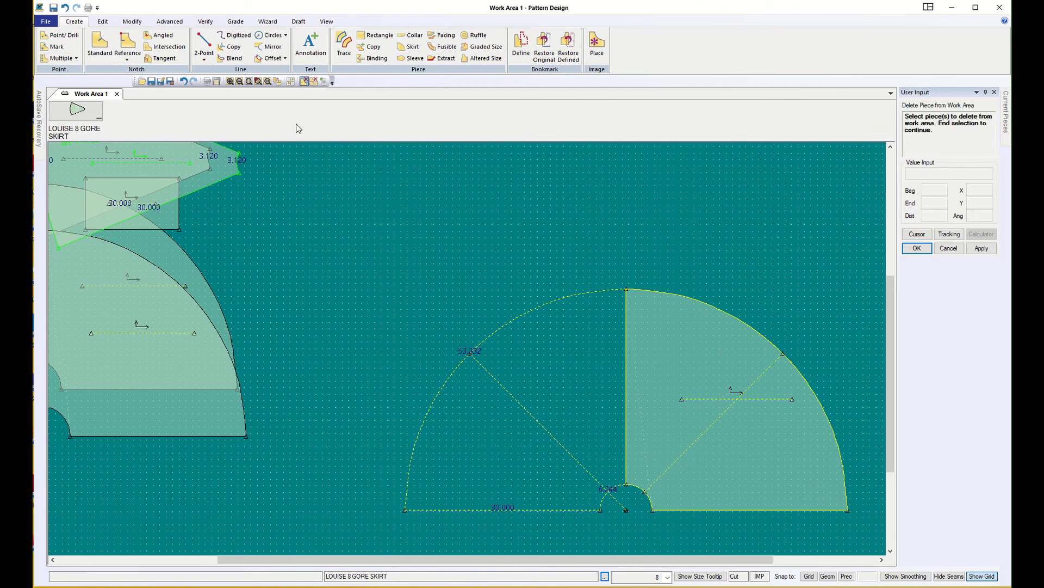
left_click(150, 327)
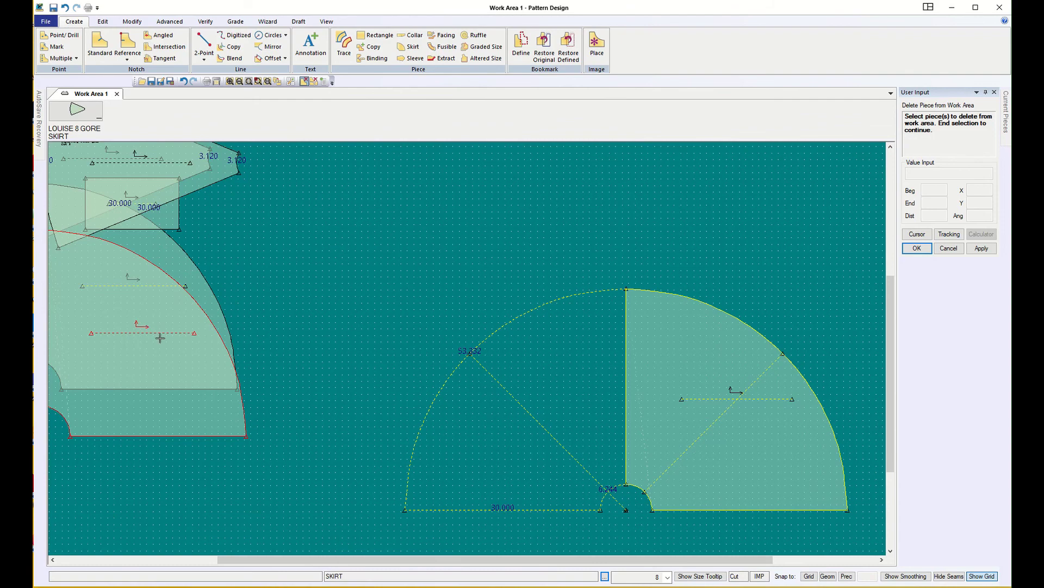
left_click(132, 201)
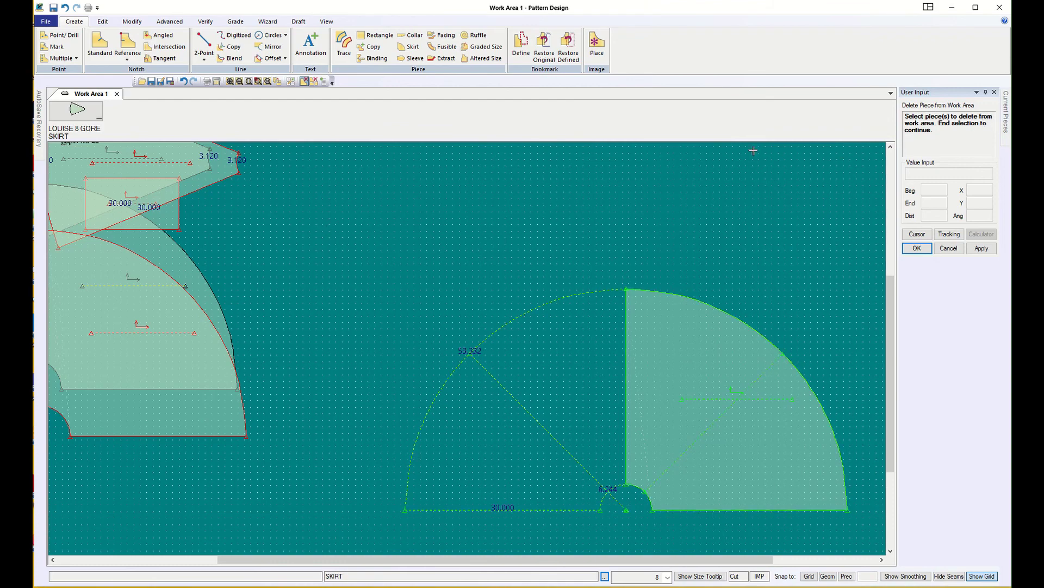
left_click(131, 22)
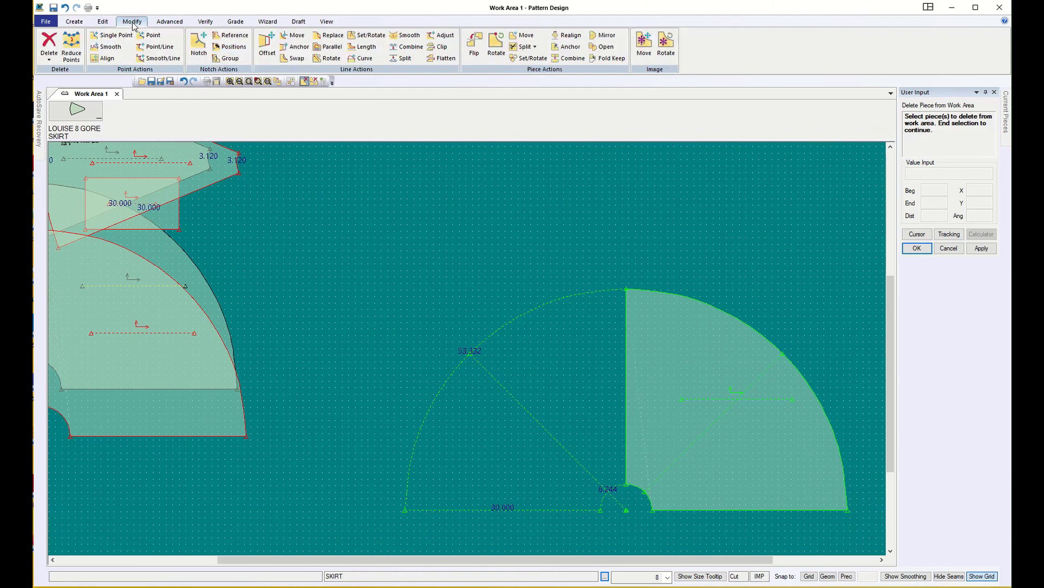
left_click(48, 51)
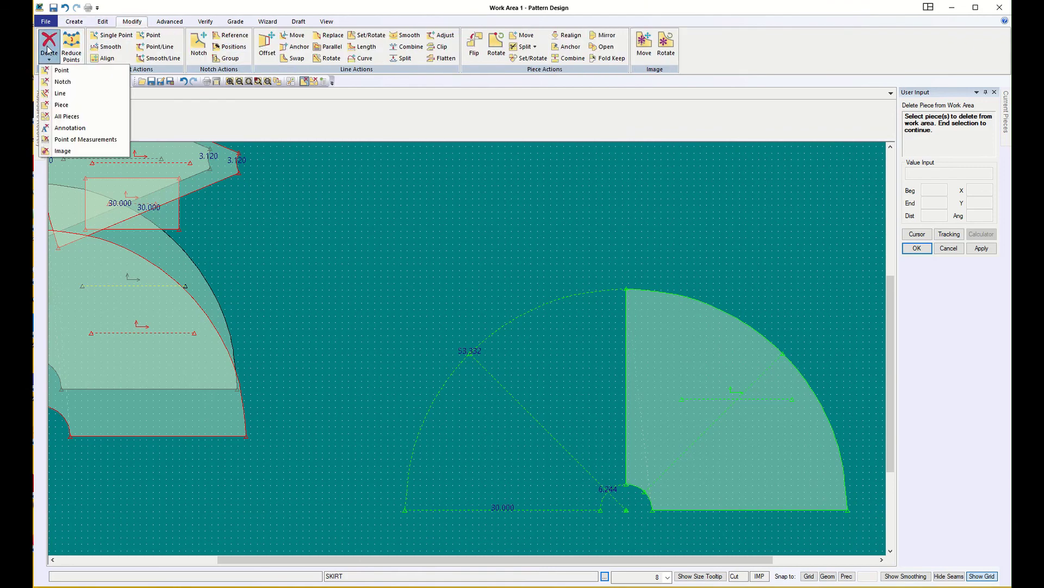
left_click(61, 105)
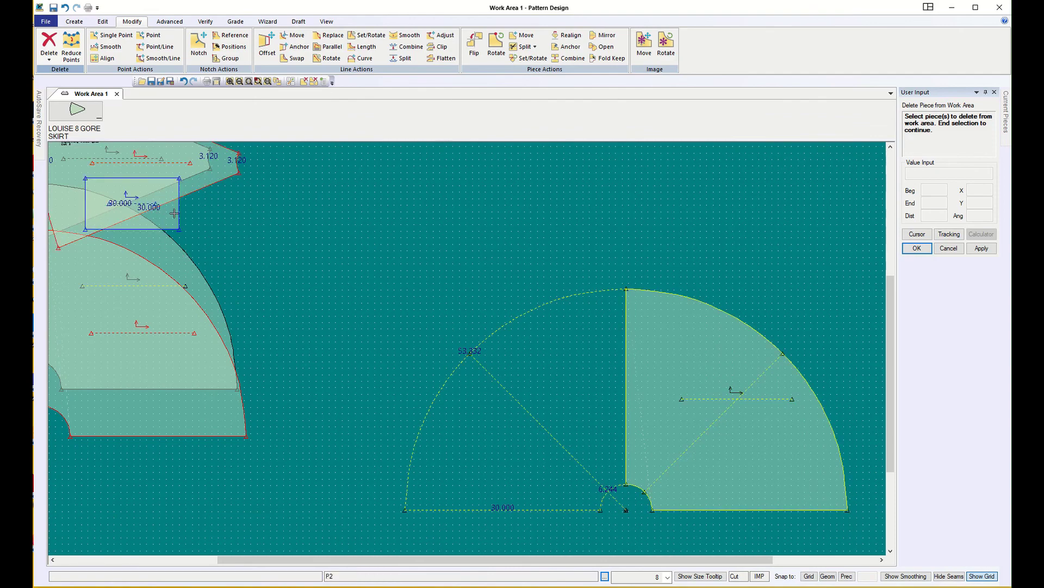
right_click(209, 209)
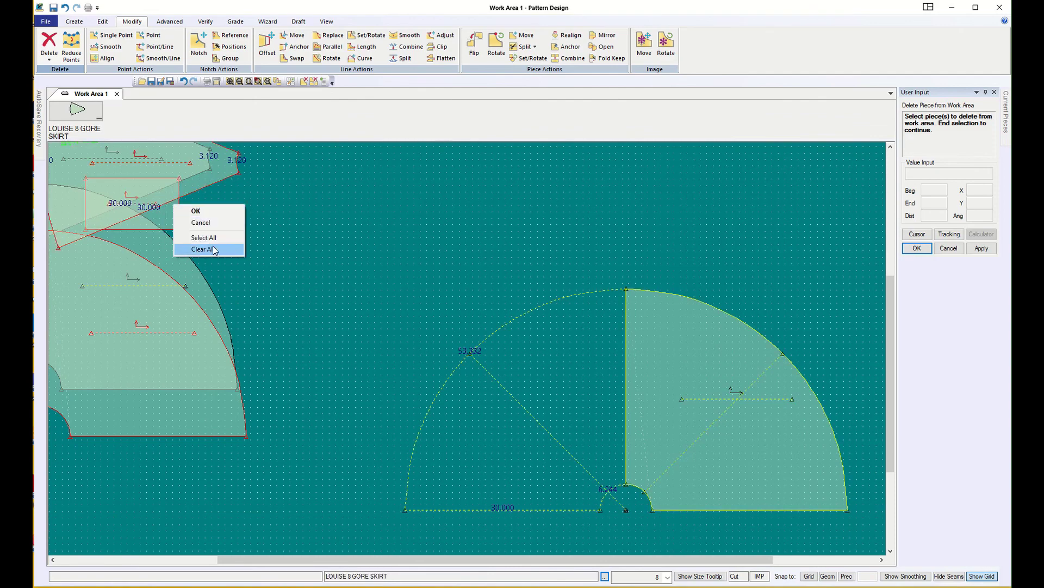
left_click(203, 211)
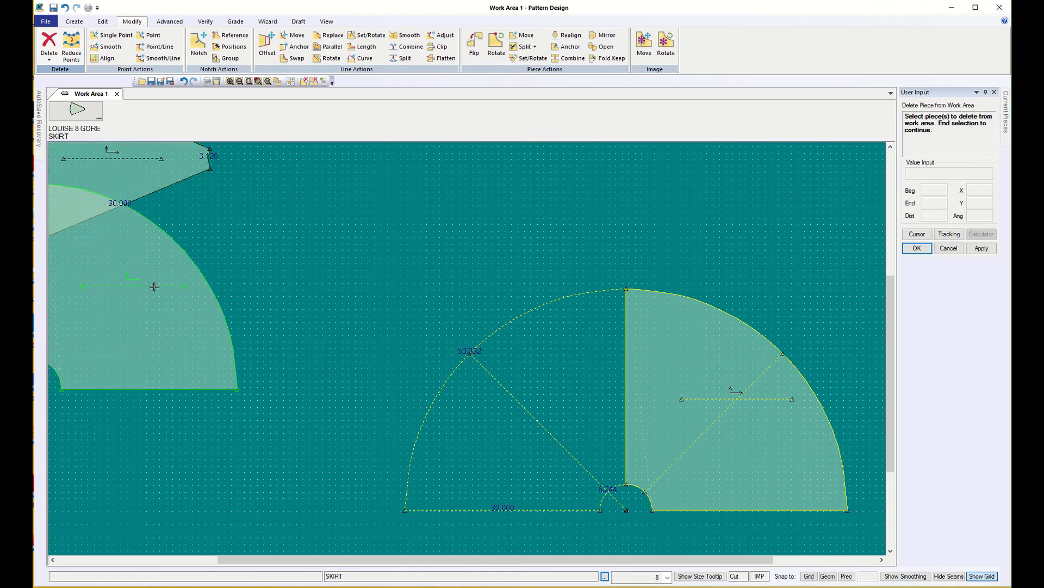
Step: Delete the large left quarter-circle and the top gore piece as well
left_click(140, 302)
left_click(113, 185)
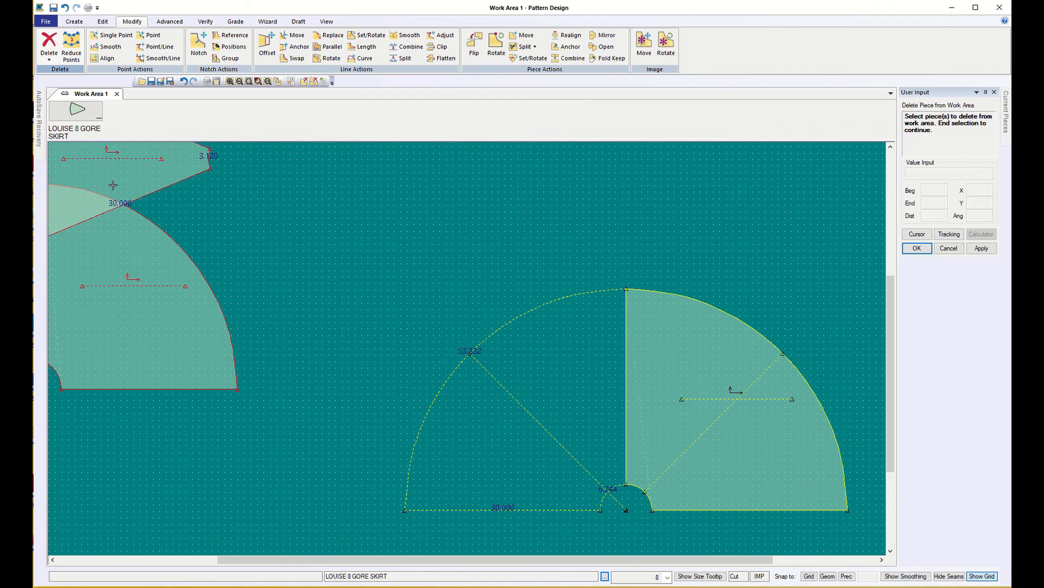
right_click(200, 227)
left_click(200, 228)
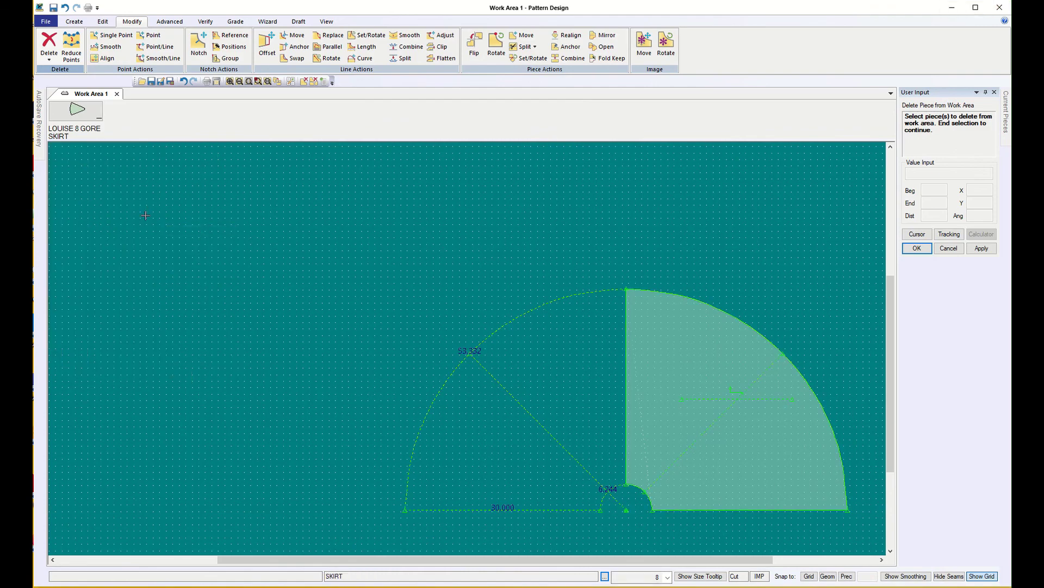